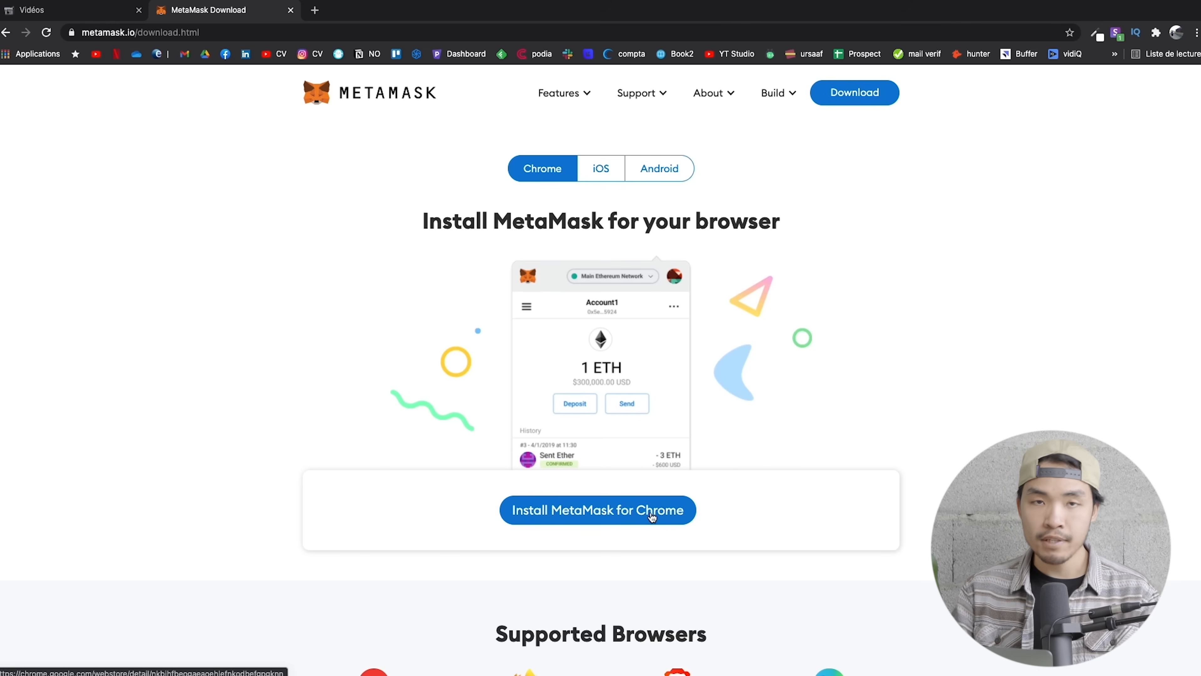
# Open the MetaMask extension's Chrome Web Store page from the MetaMask download page.
pyautogui.scroll(-2, 650, 517)
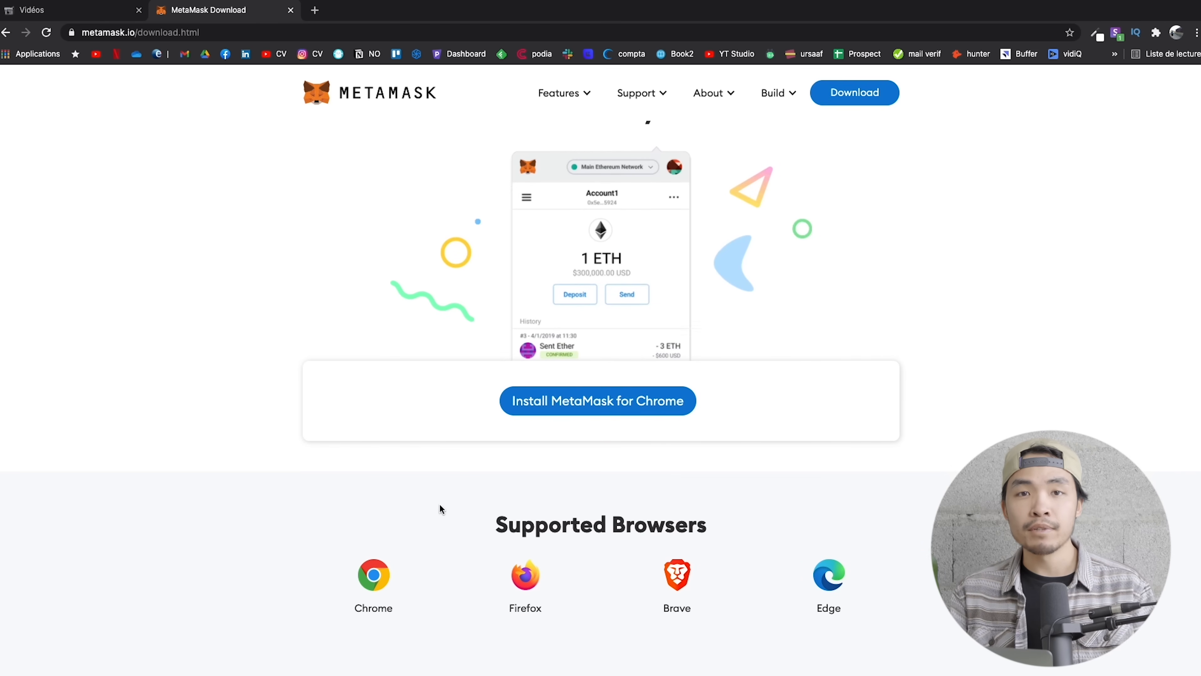
pyautogui.moveTo(327, 526); pyautogui.dragTo(866, 575)
pyautogui.click(400, 526)
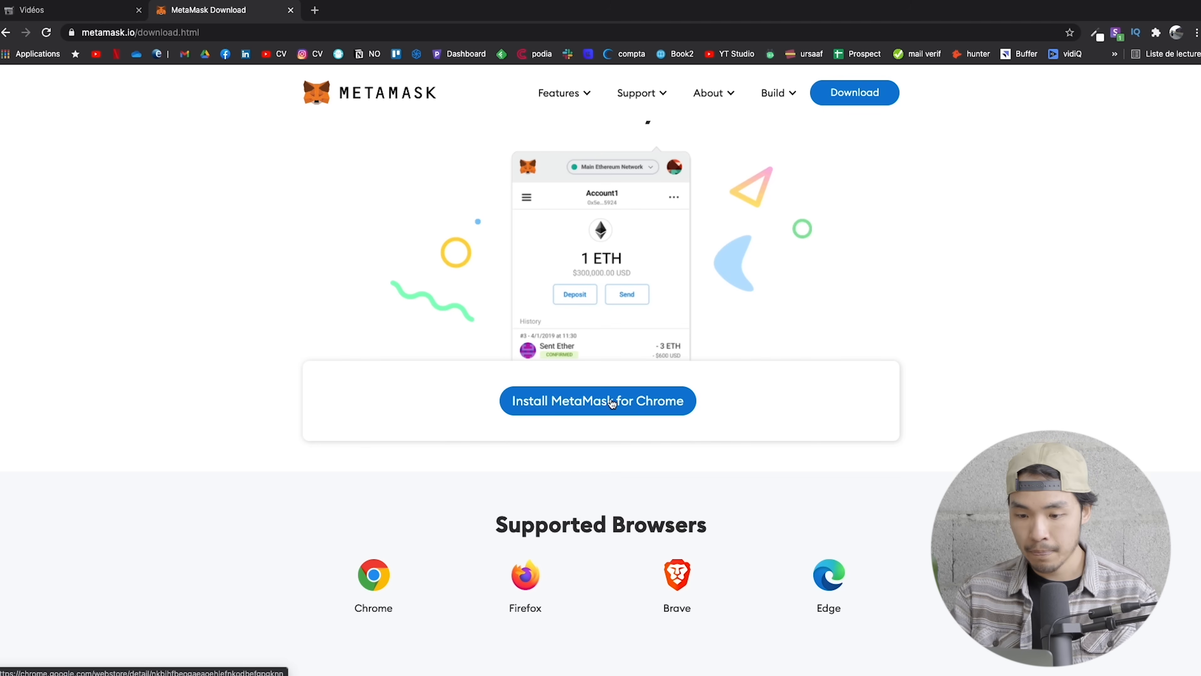
pyautogui.scroll(1, 586, 430)
pyautogui.click(583, 455)
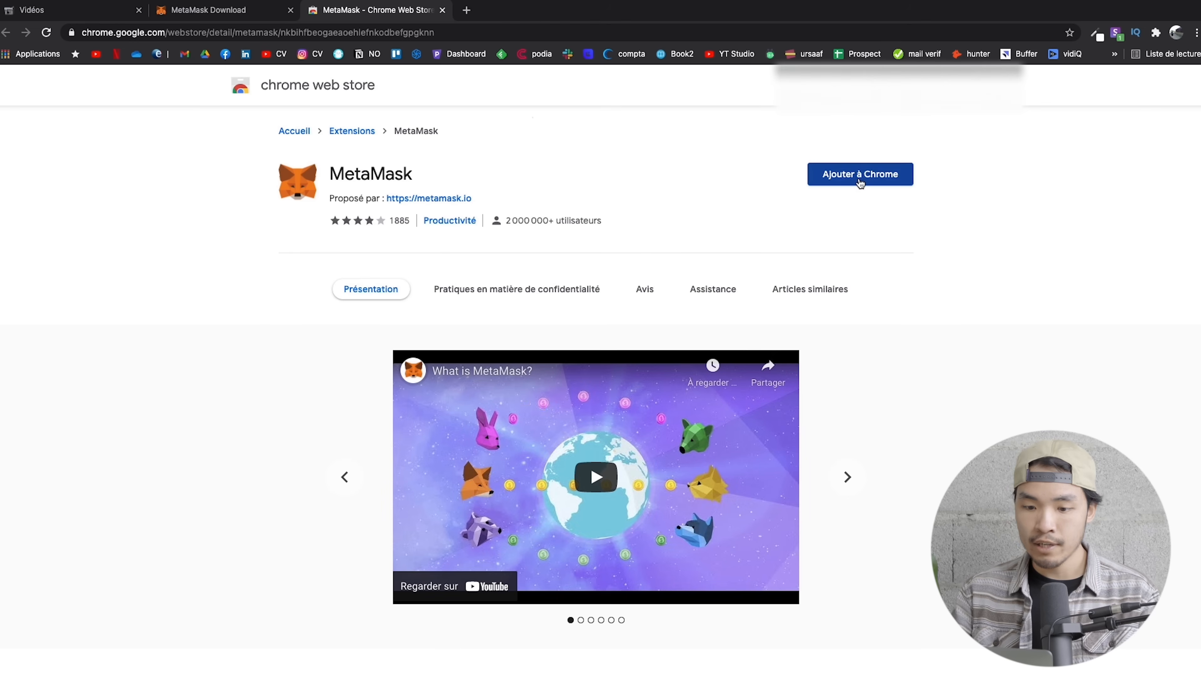
# Add the MetaMask extension to Chrome and approve its requested permissions.
pyautogui.click(859, 180)
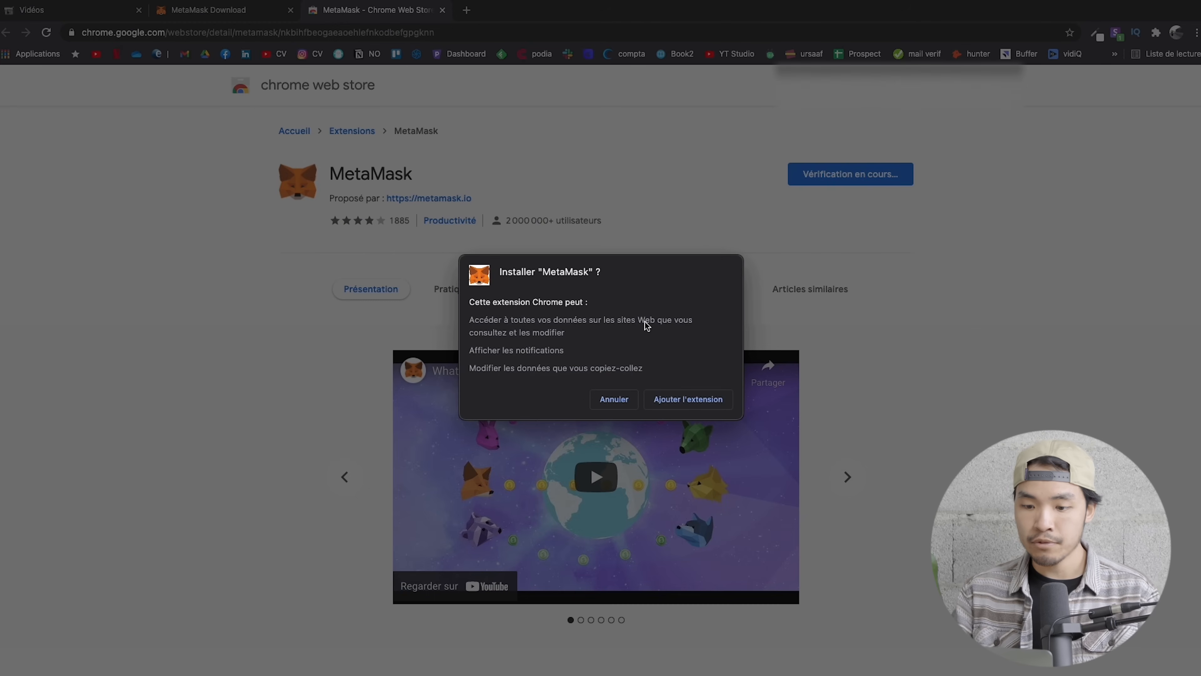
pyautogui.click(682, 400)
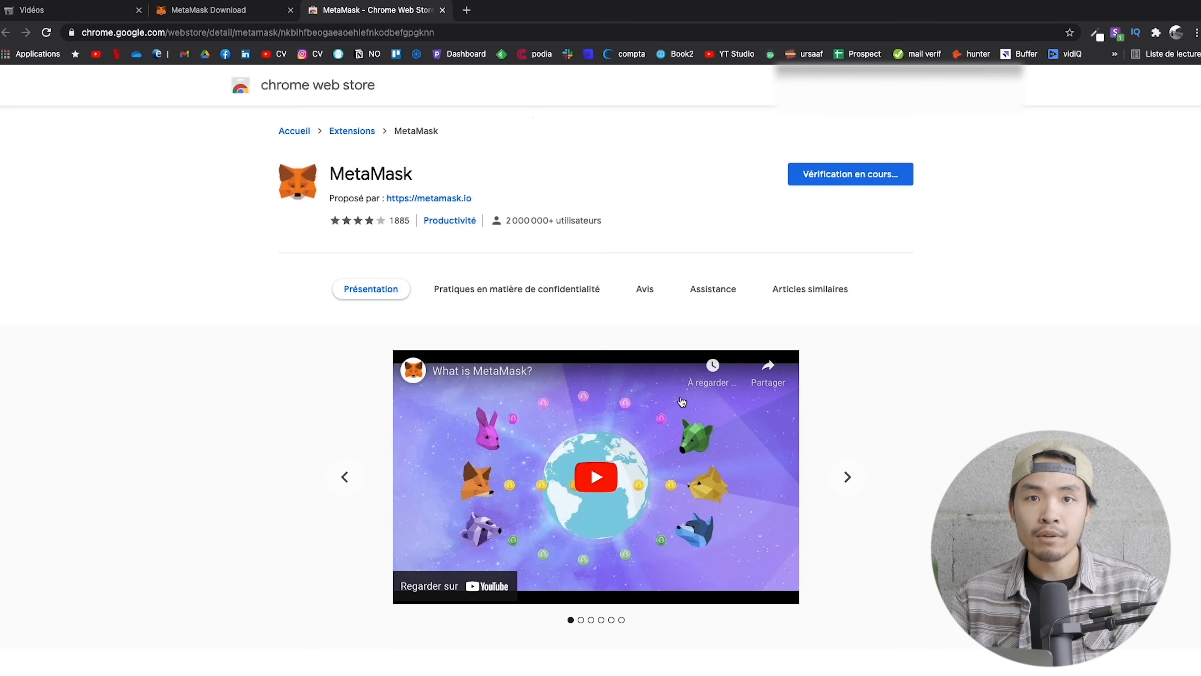
pyautogui.scroll(-3, 947, 413)
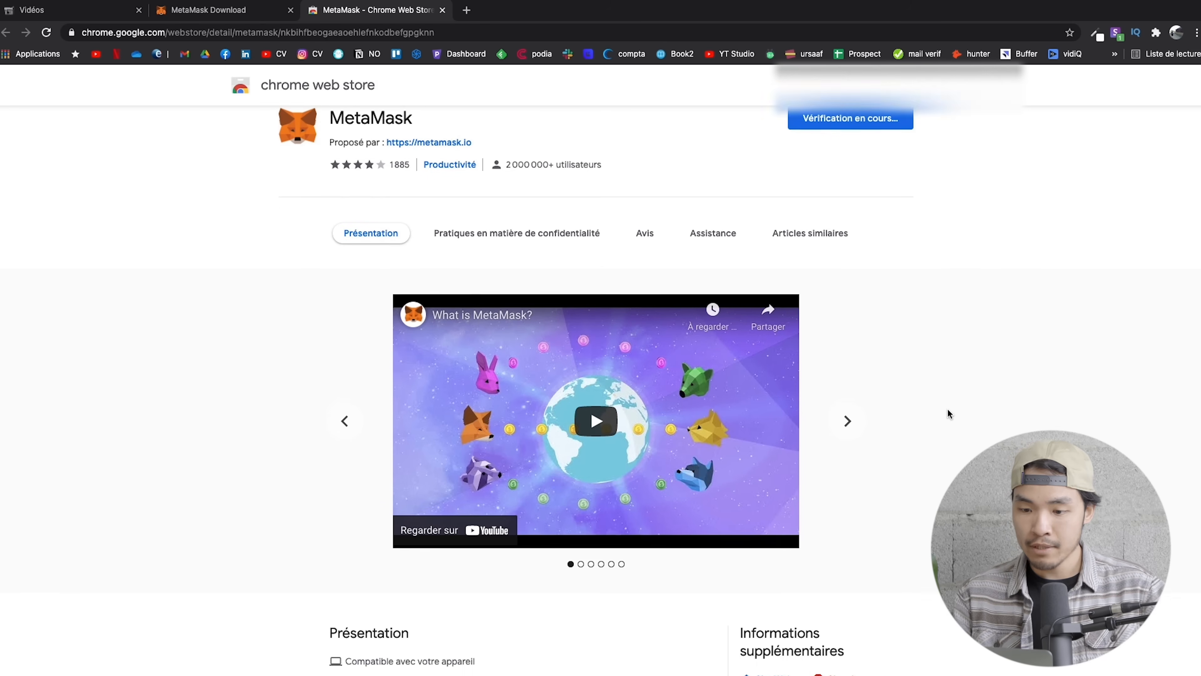
pyautogui.scroll(1, 947, 413)
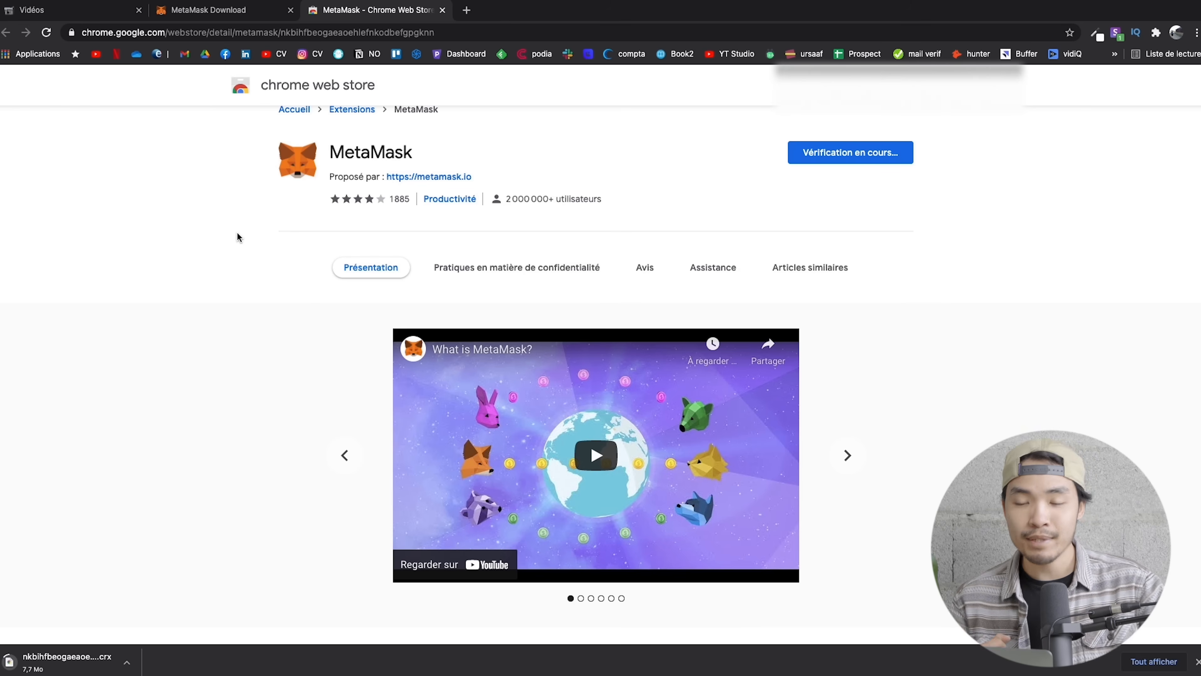
# Begin the MetaMask setup by creating a new wallet and agreeing to share anonymized usage data.
pyautogui.click(590, 386)
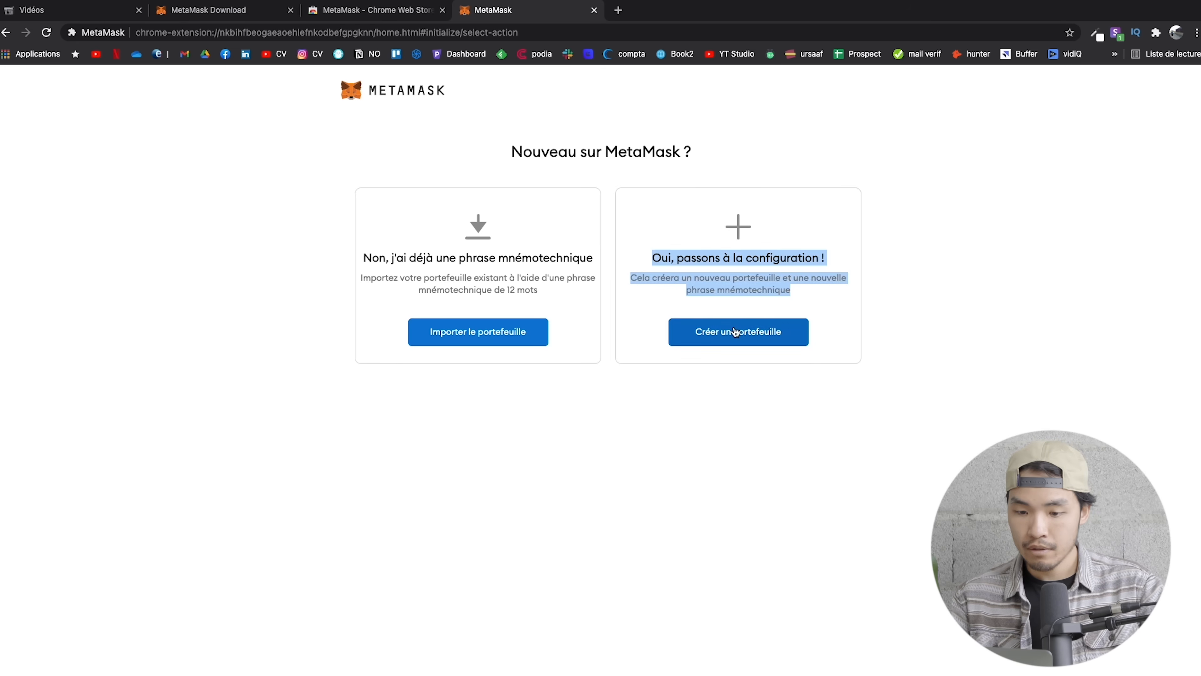
pyautogui.click(735, 331)
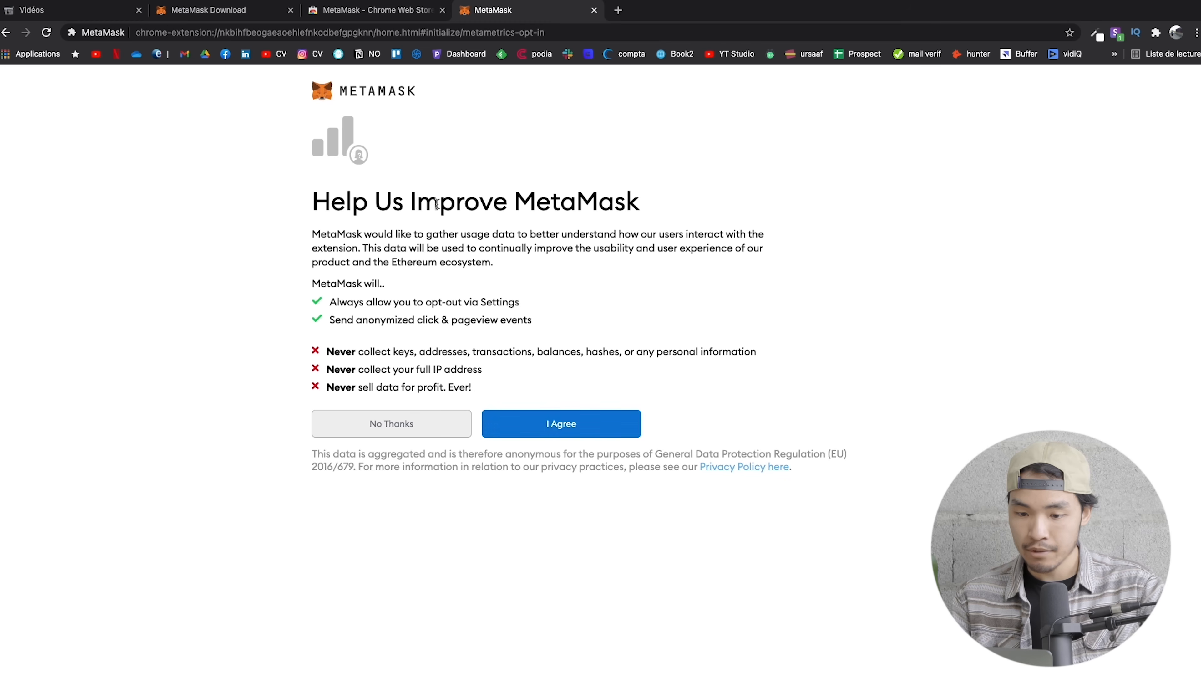
pyautogui.click(561, 424)
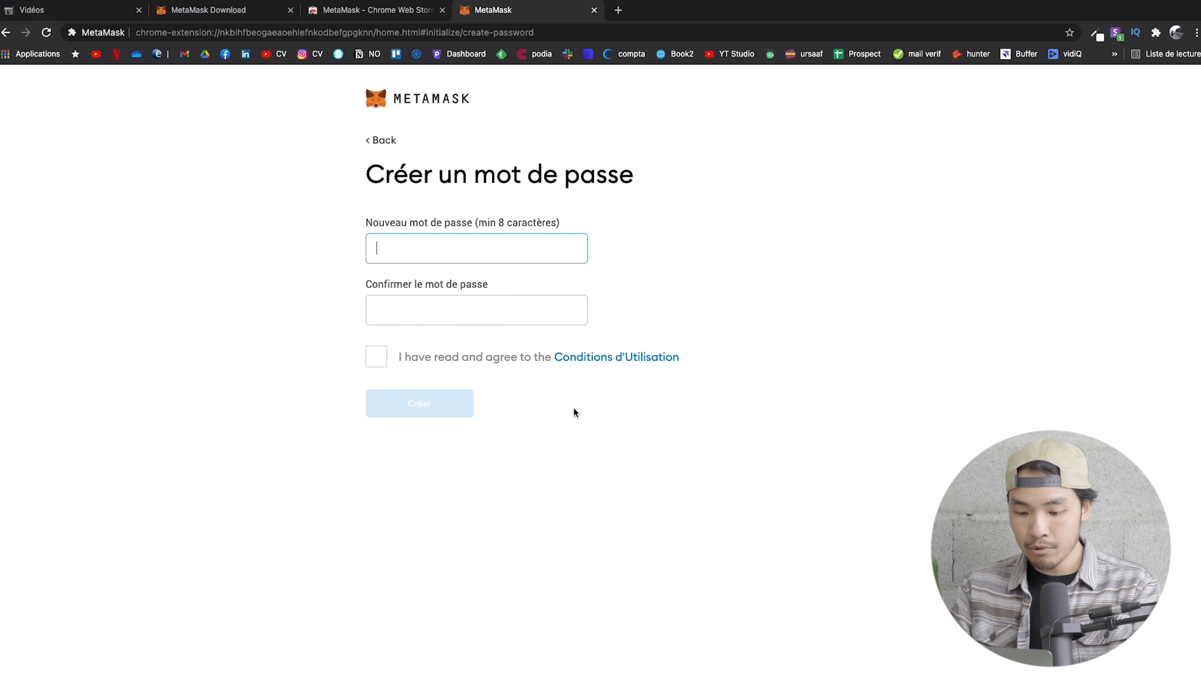
# Create the wallet password by entering and confirming it, and accept the terms of use.
pyautogui.write('••••••••••')
pyautogui.press('Tab')
pyautogui.write('••••••••••')
pyautogui.click(452, 260)
pyautogui.click(376, 355)
pyautogui.click(433, 316)
pyautogui.click(419, 402)
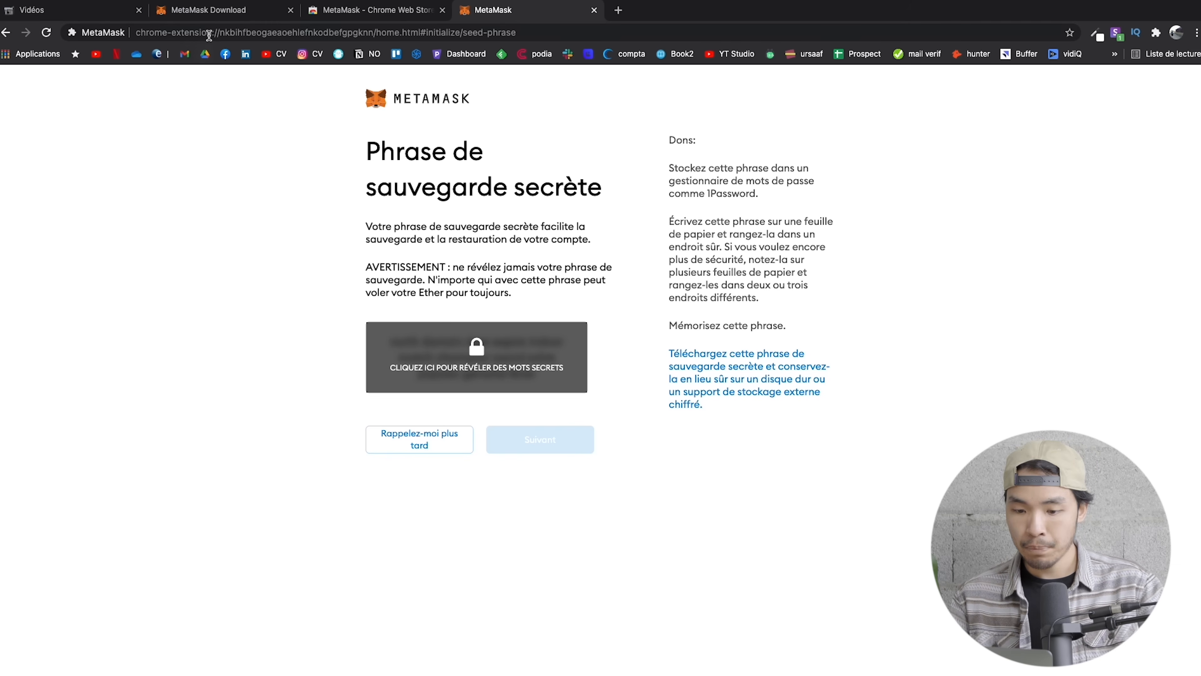
# Reveal and select the secret backup phrase, and complete its confirmation.
pyautogui.click(512, 371)
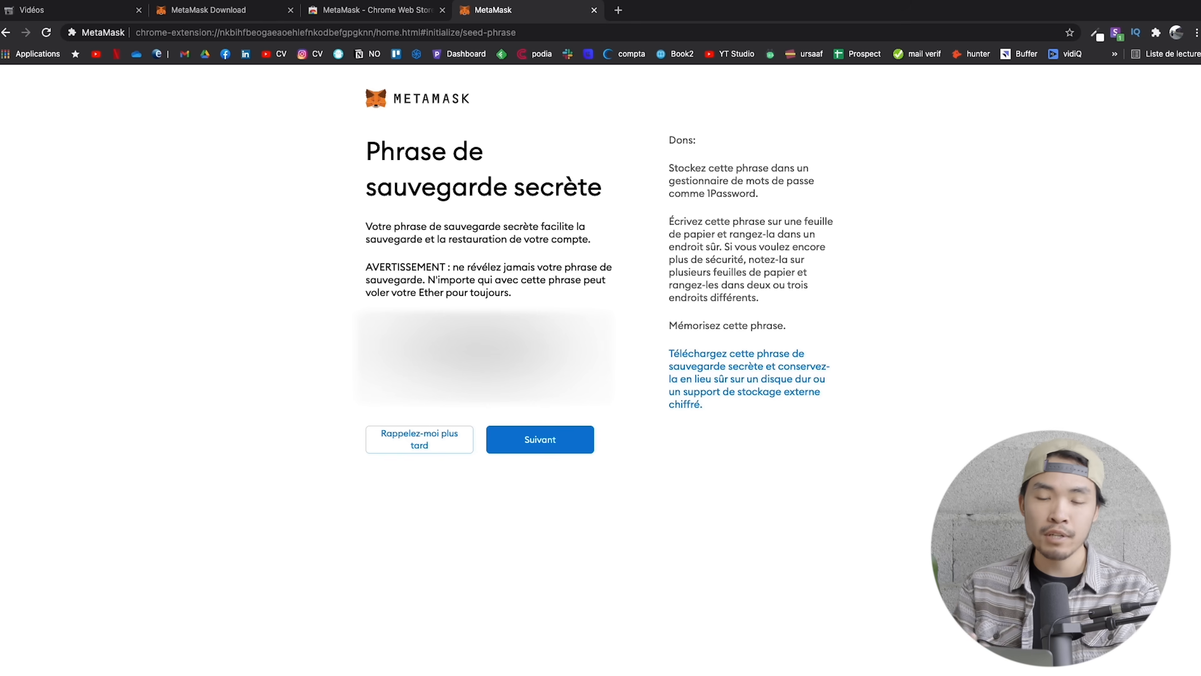
pyautogui.tripleClick(485, 353)
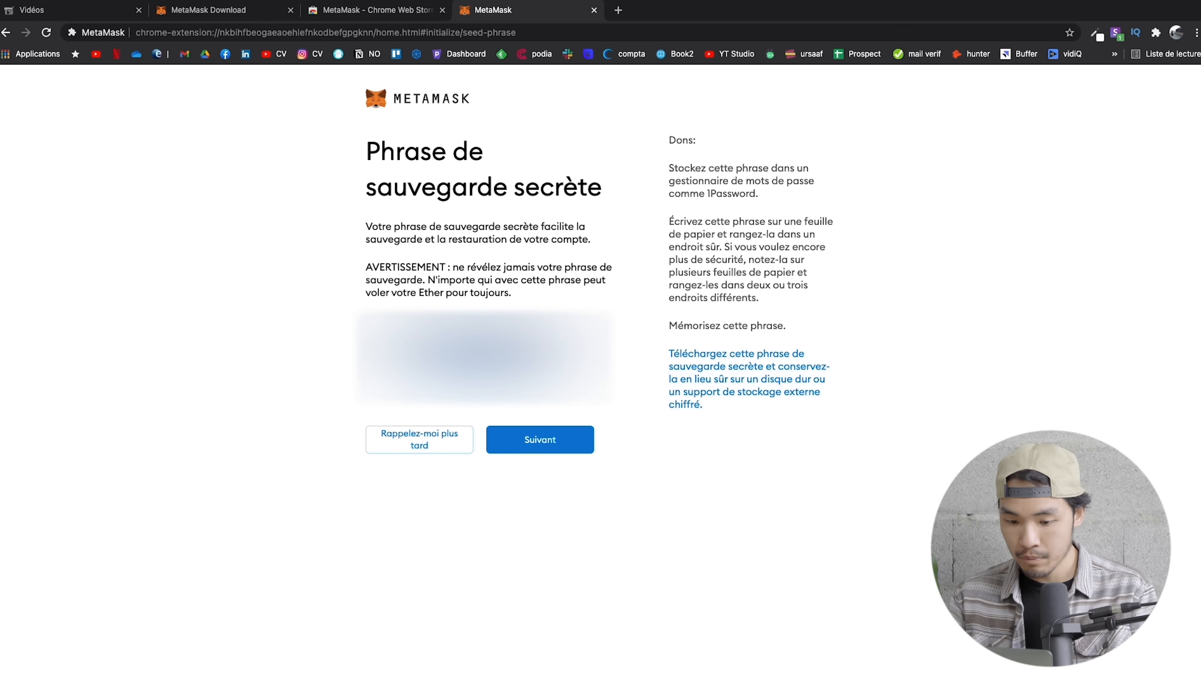
pyautogui.rightClick(469, 363)
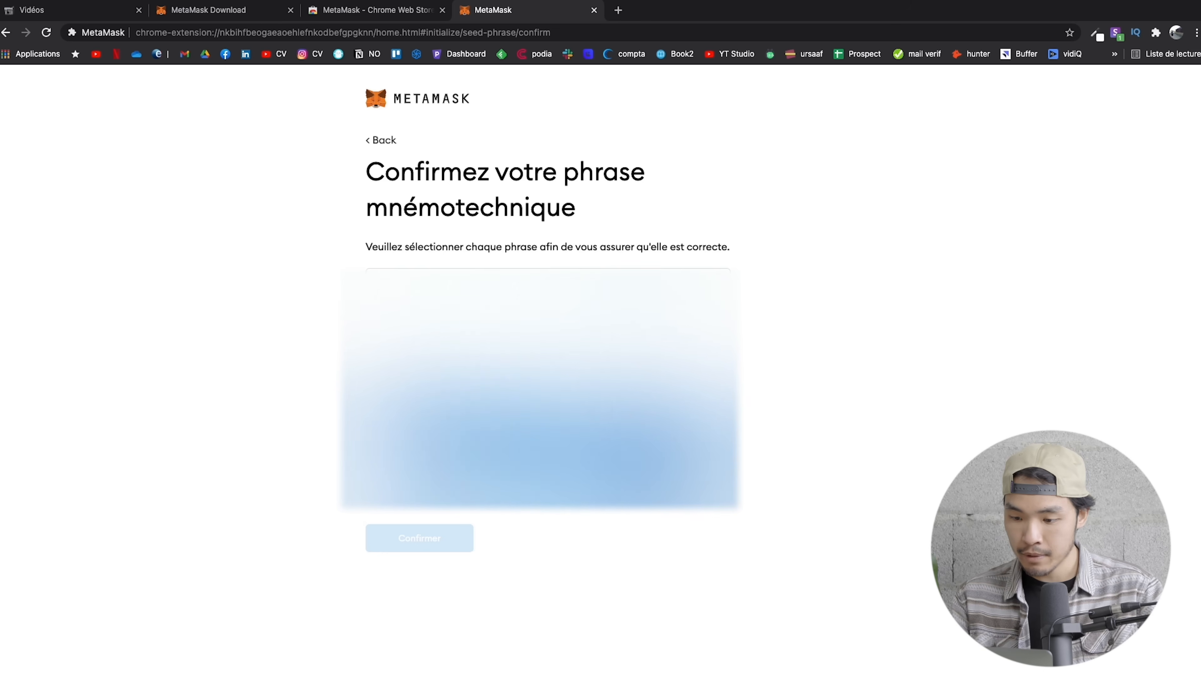
pyautogui.click(417, 537)
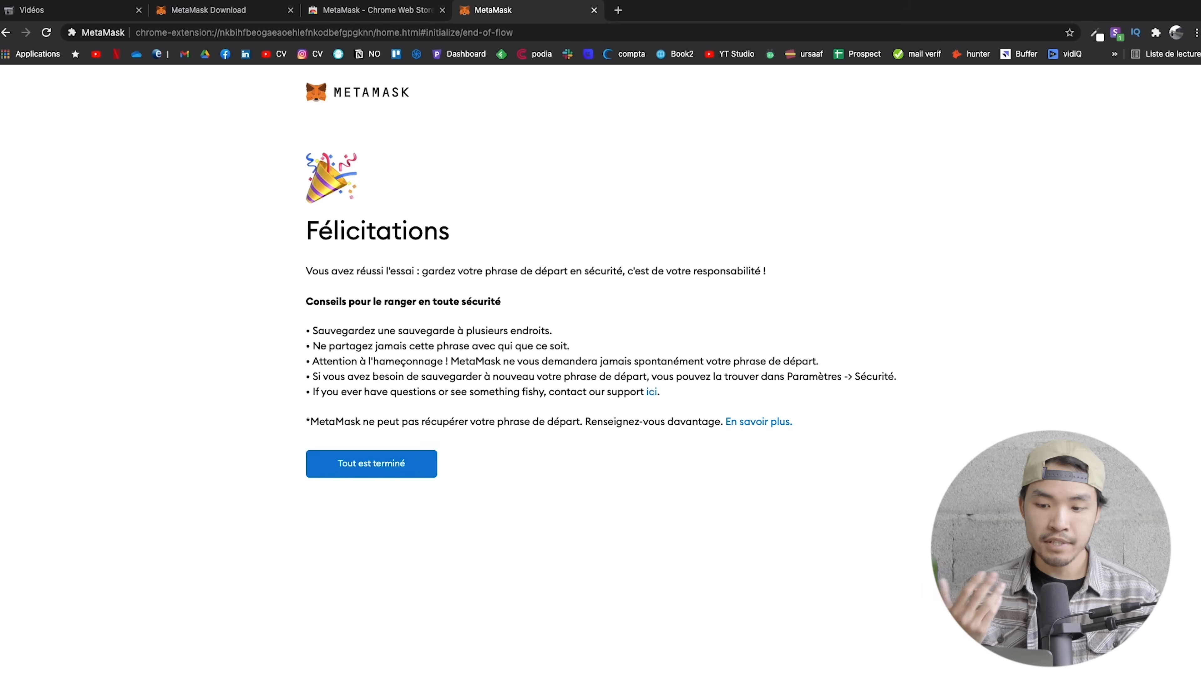
# Finish the wallet setup and dismiss the token swapping announcement to reach the account's balance.
pyautogui.click(413, 461)
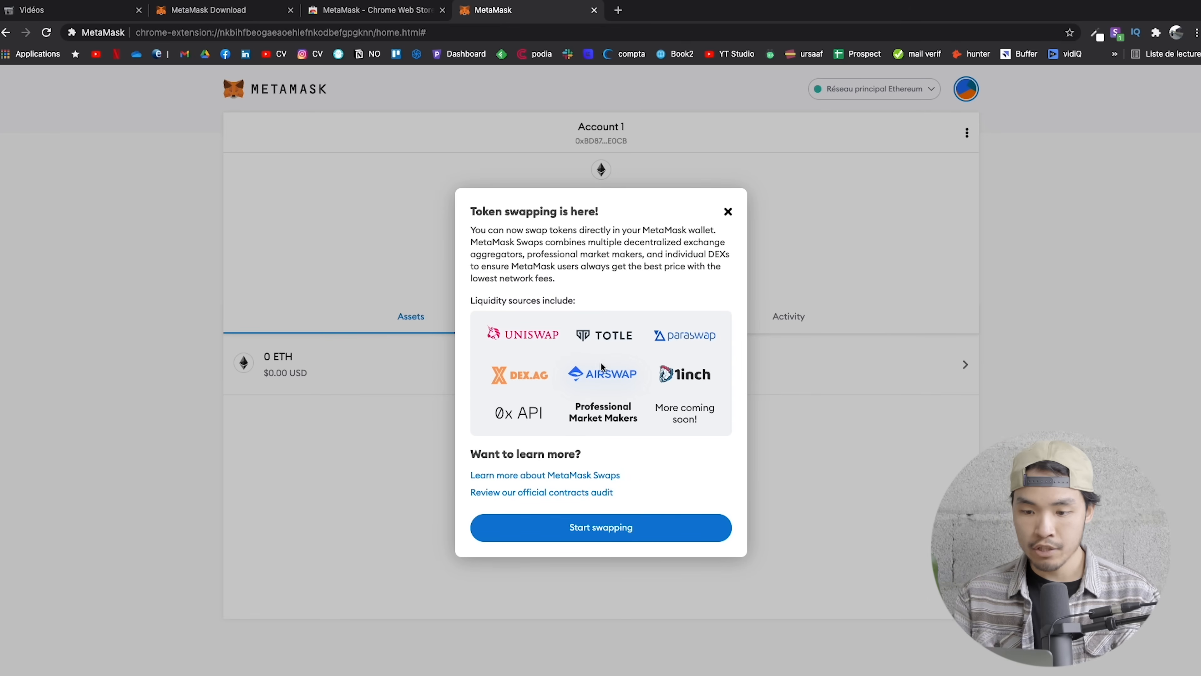
pyautogui.click(728, 211)
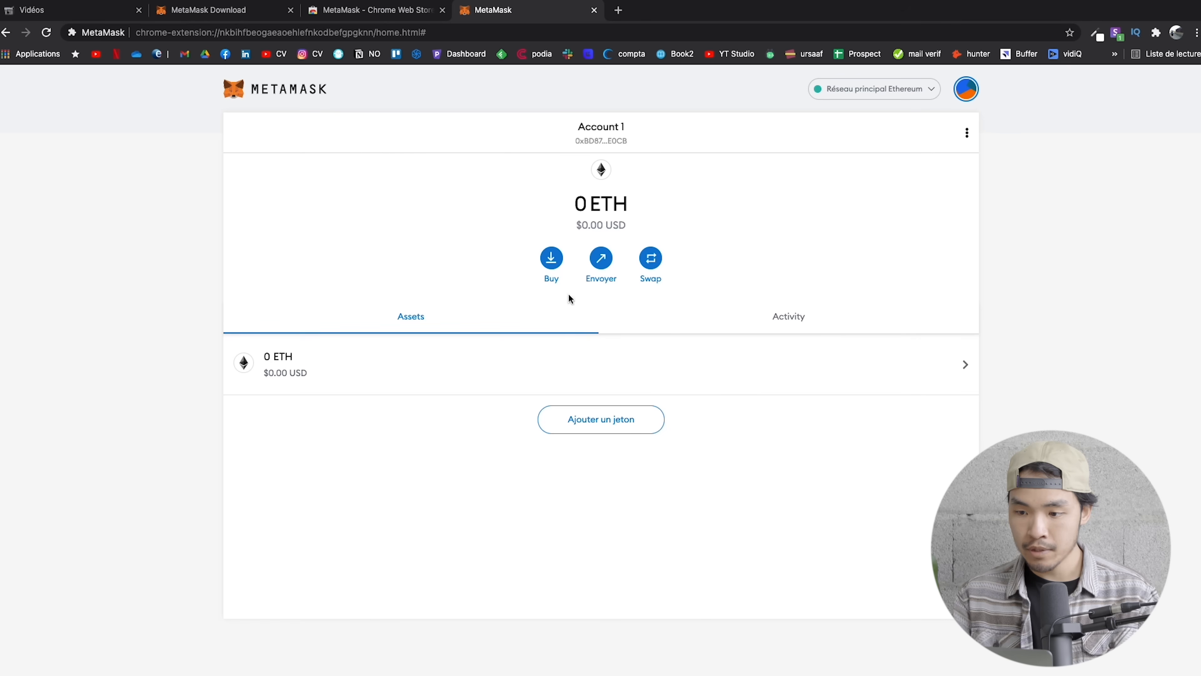
pyautogui.moveTo(588, 206); pyautogui.dragTo(672, 231)
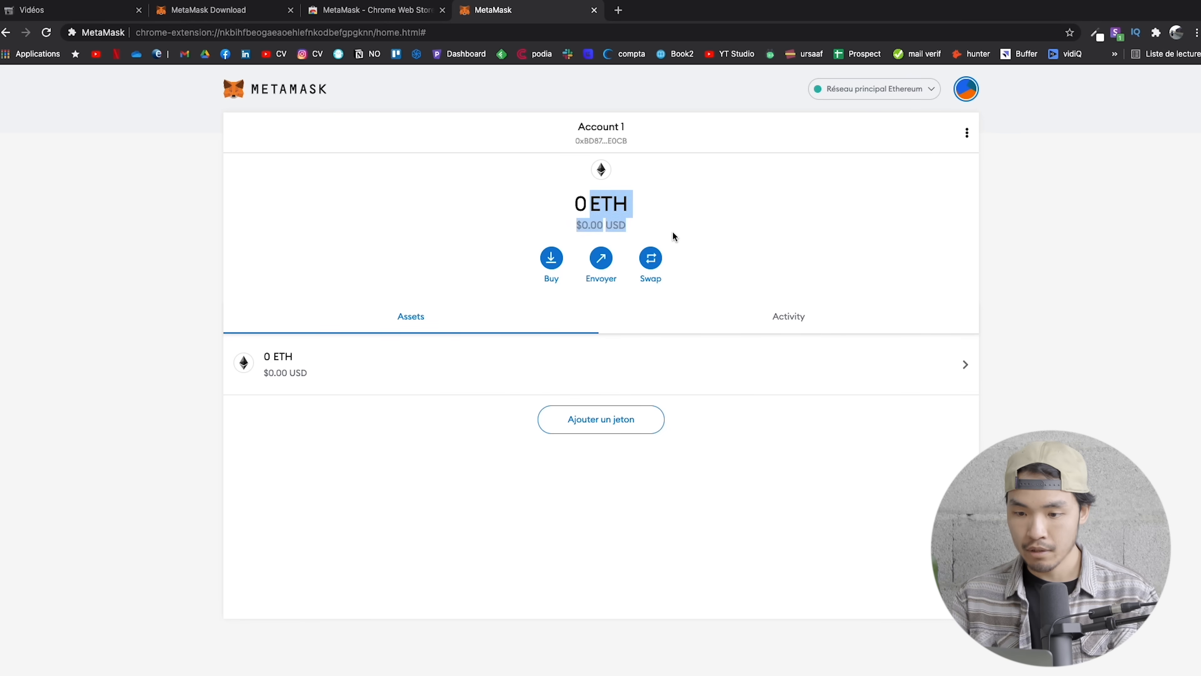
pyautogui.click(672, 230)
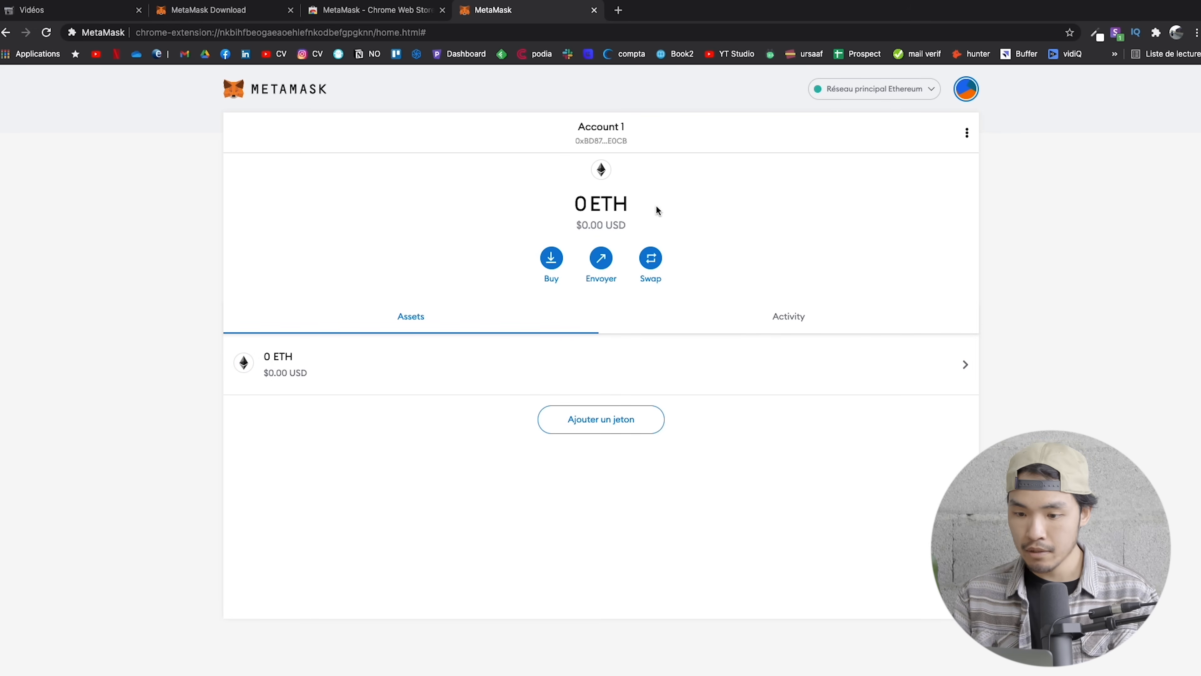
# Pin the MetaMask extension so it stays accessible in the browser.
pyautogui.click(1156, 32)
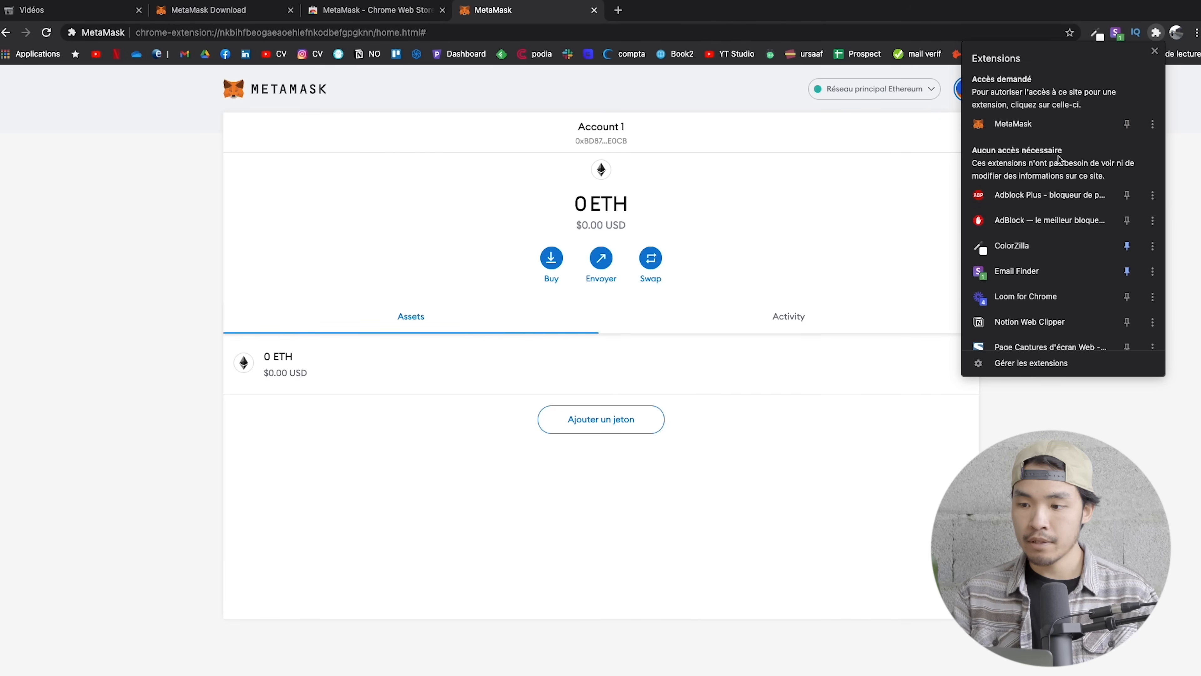
pyautogui.click(1127, 127)
pyautogui.click(906, 217)
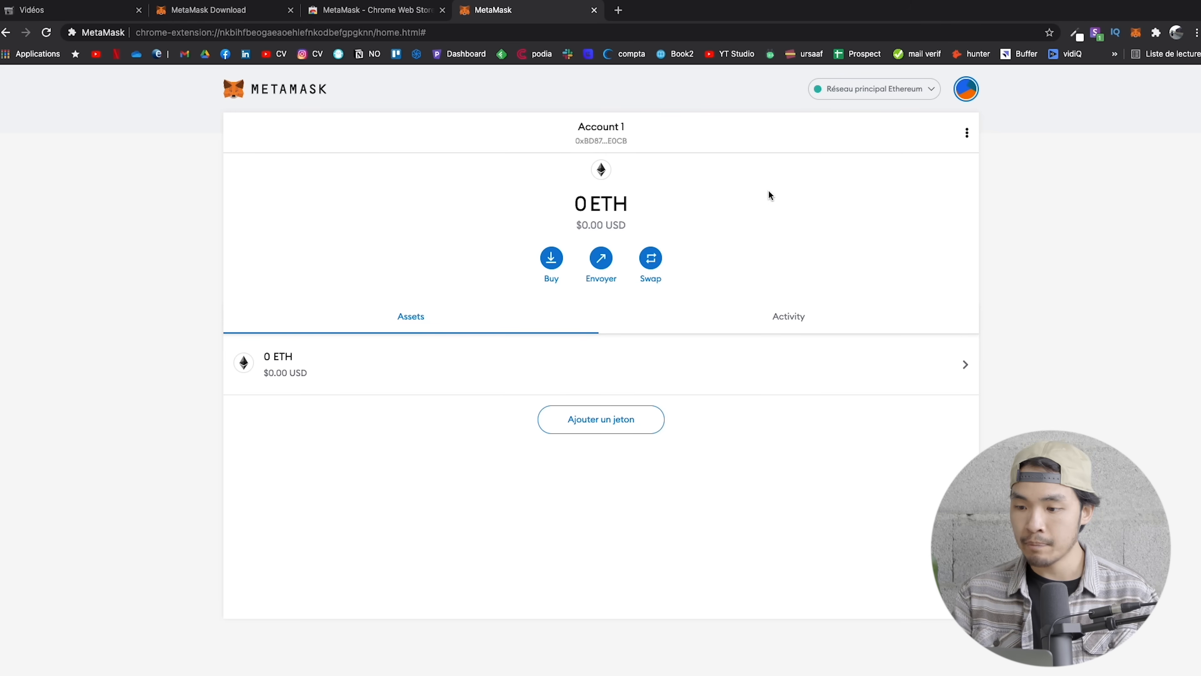
# View the pinned MetaMask wallet pop-up on the wallet page and on the Chrome Web Store page.
pyautogui.click(1135, 34)
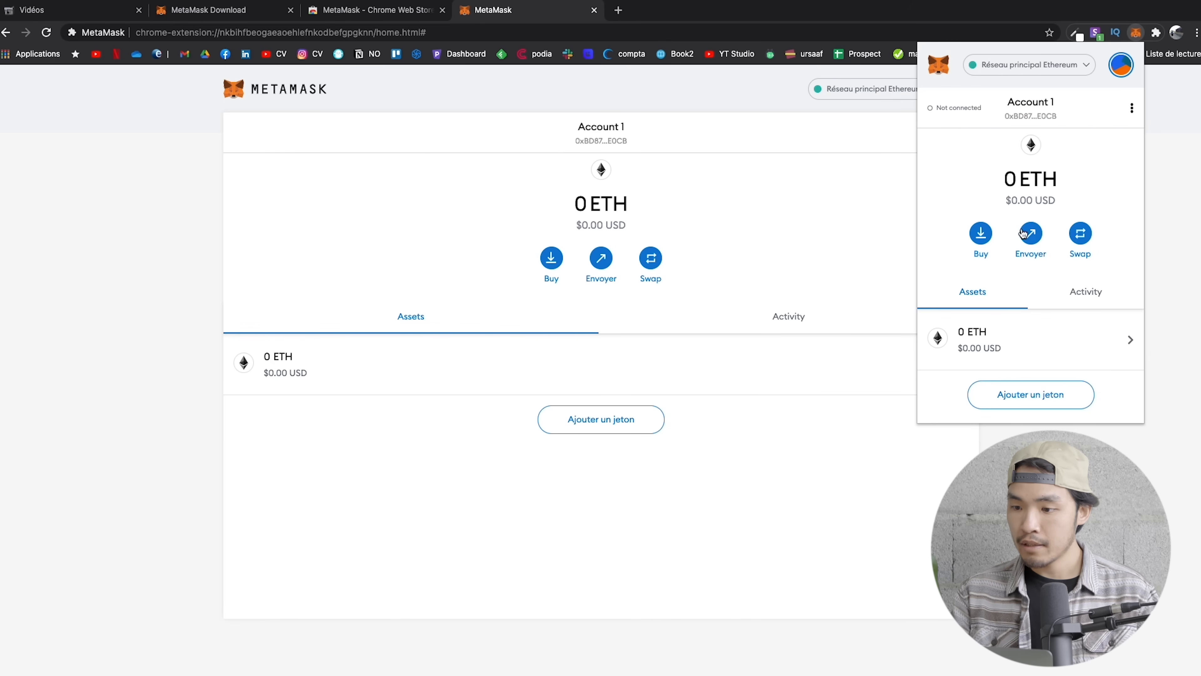
pyautogui.click(369, 178)
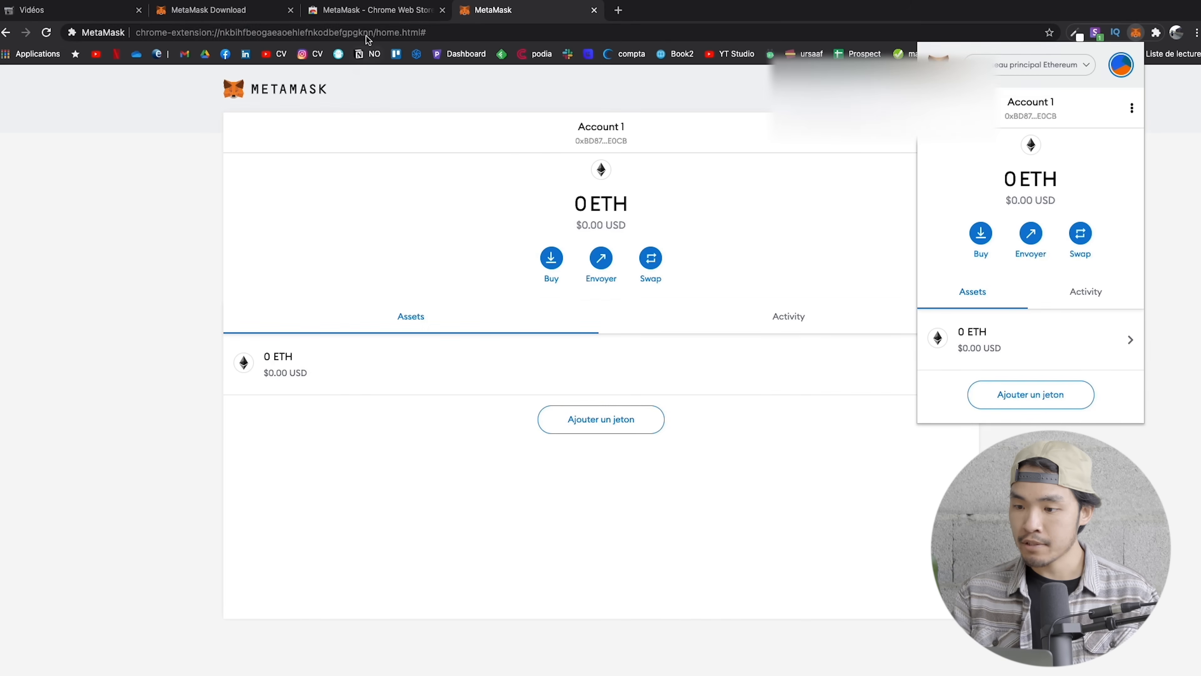
pyautogui.click(369, 14)
pyautogui.click(1136, 33)
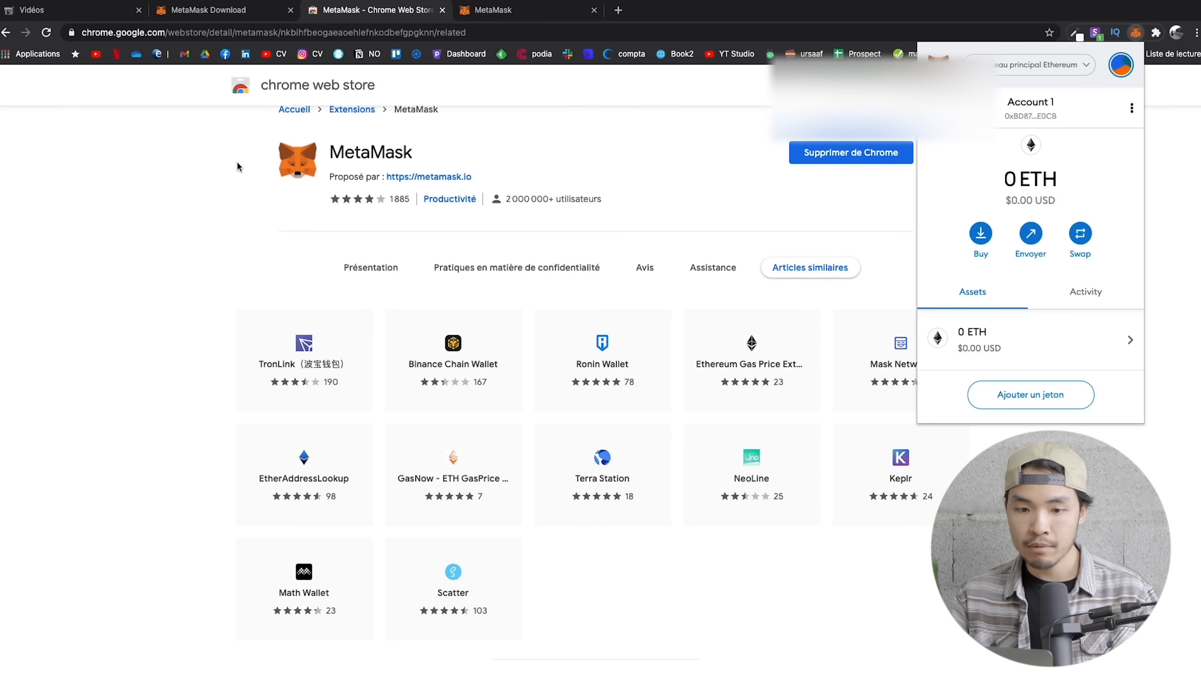
pyautogui.click(239, 167)
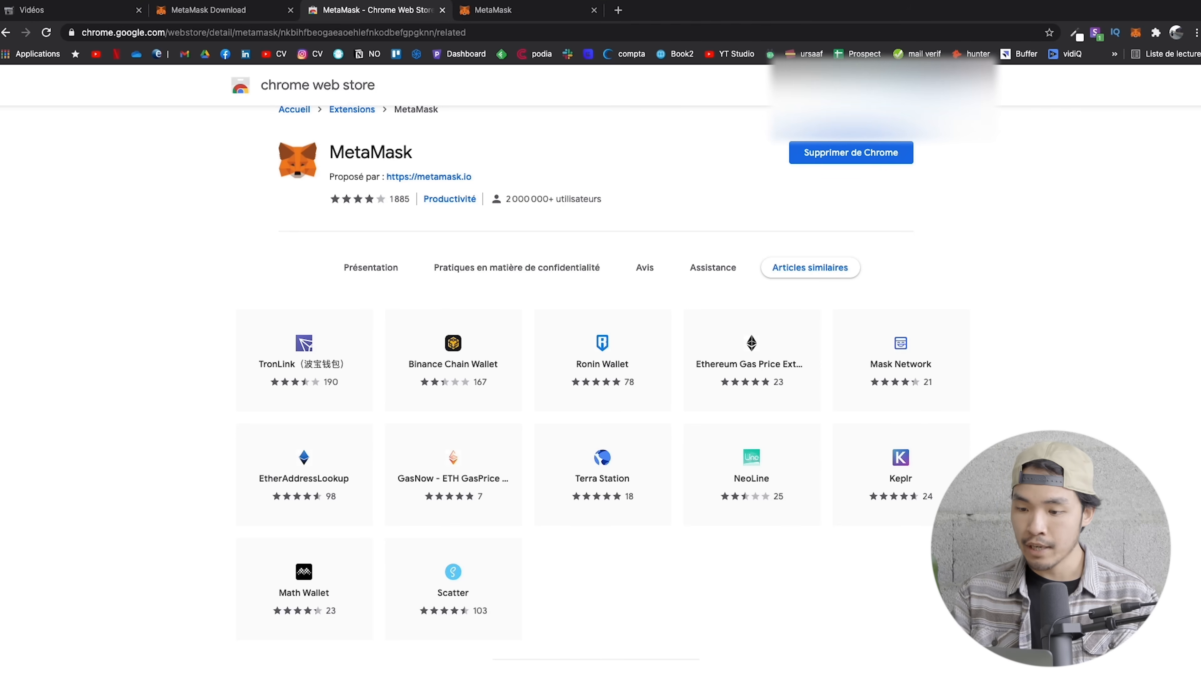
# Open the wallet pop-up's buy options and review the Wyre and direct Ether deposit methods.
pyautogui.click(1136, 33)
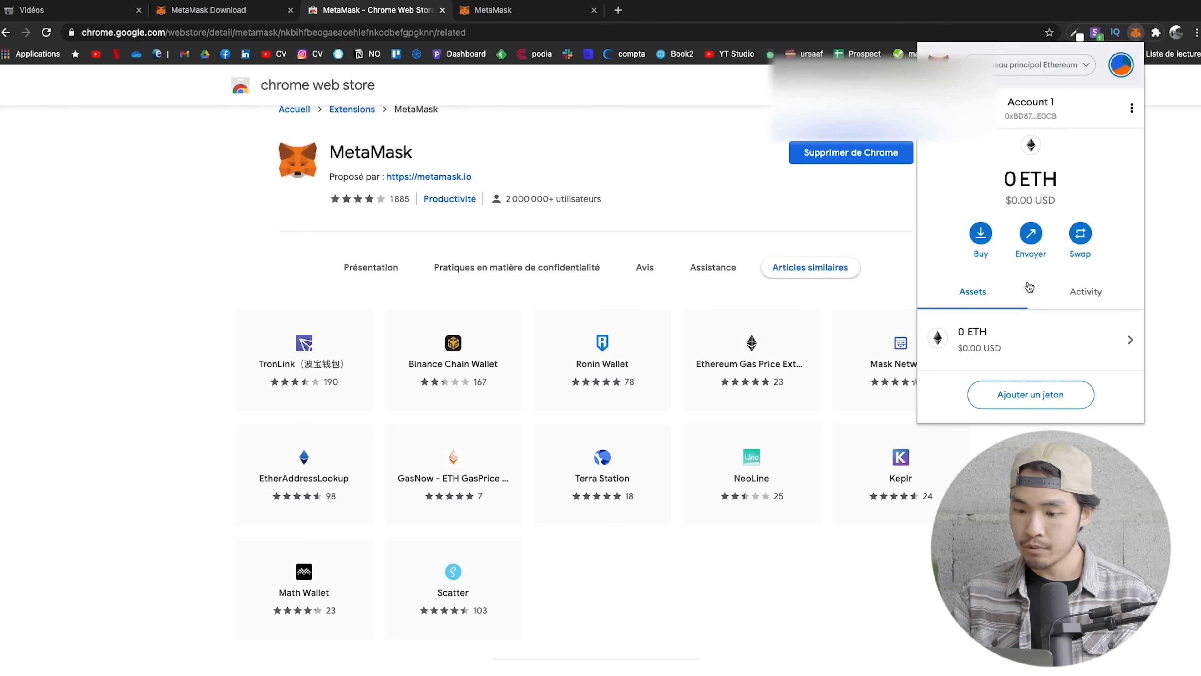
pyautogui.click(979, 241)
pyautogui.scroll(-3, 1053, 261)
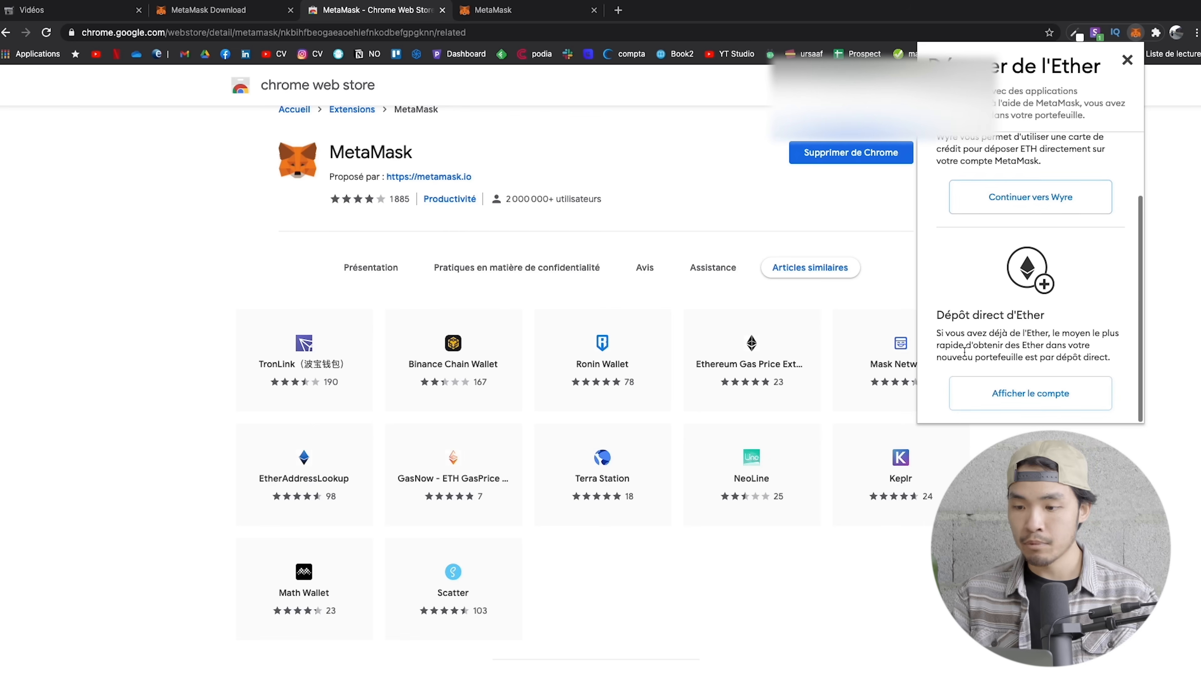
pyautogui.scroll(3, 1030, 186)
pyautogui.scroll(-2, 1026, 222)
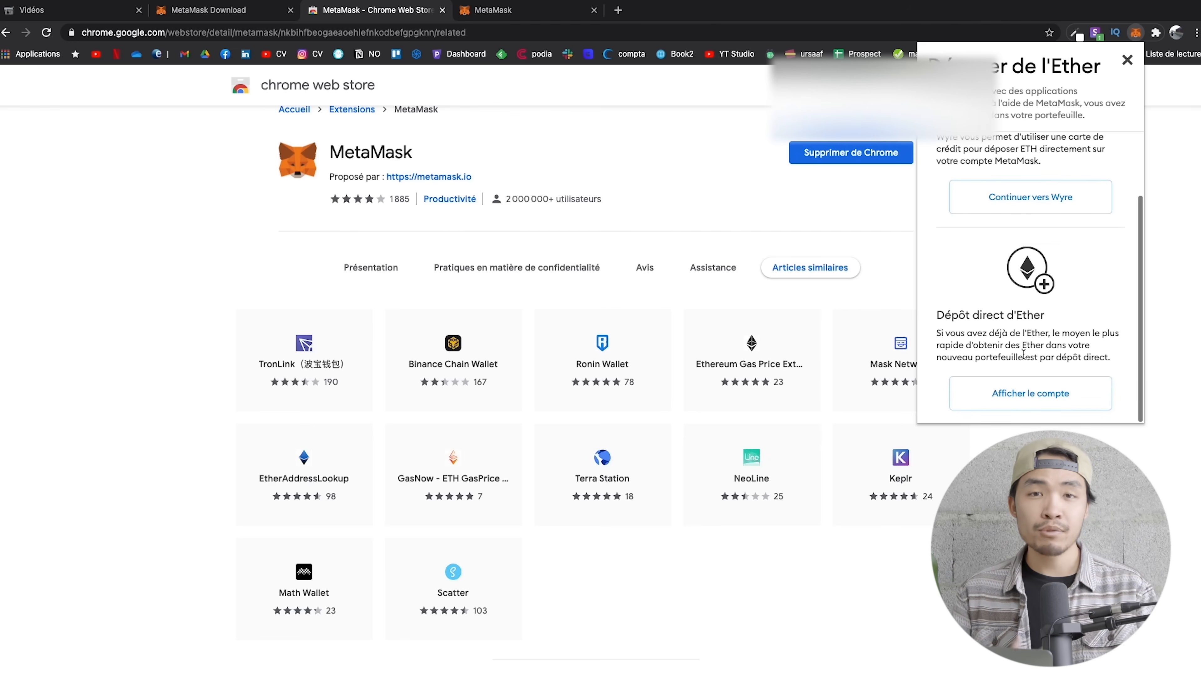
pyautogui.scroll(2, 1047, 249)
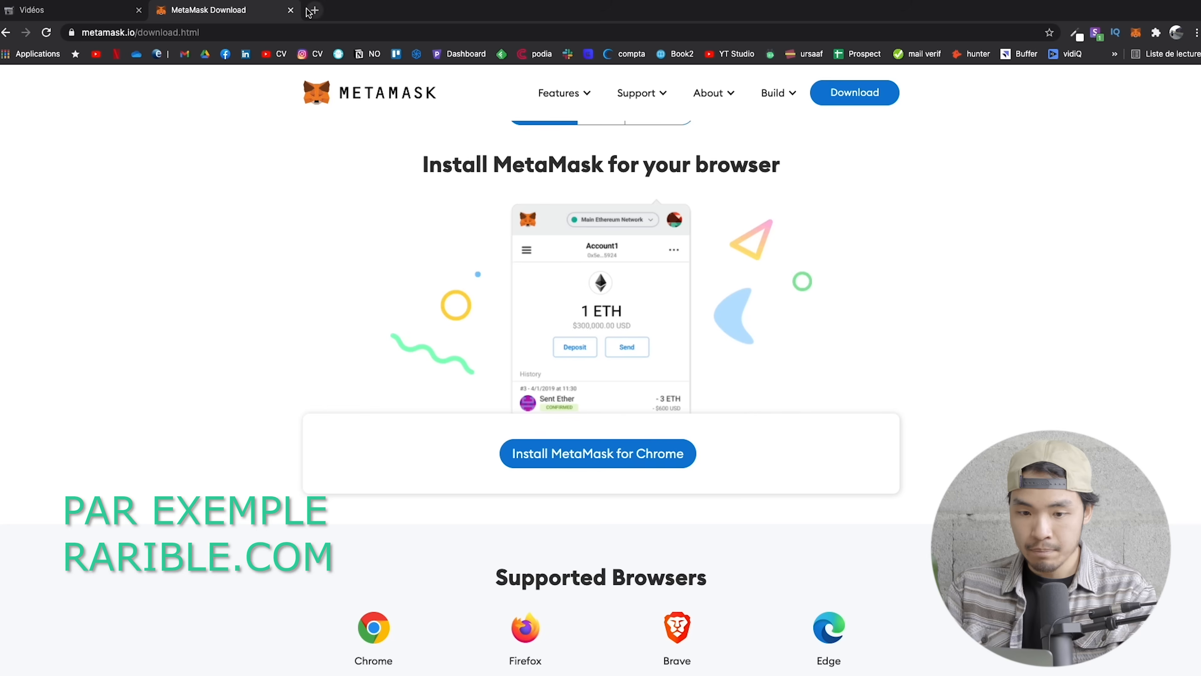
# Search Google for "Rarible" in a new tab and open the rarible.com wallet connection page.
pyautogui.click(313, 10)
pyautogui.write('goog')
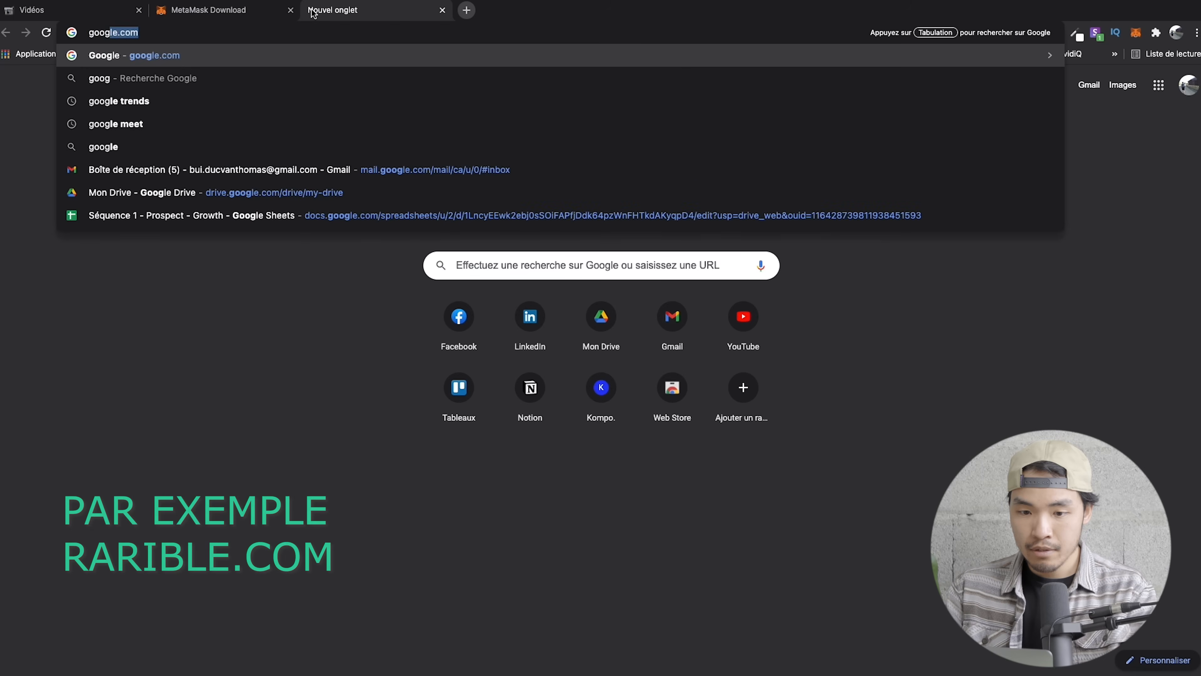
pyautogui.press('Return')
pyautogui.write('Rarible')
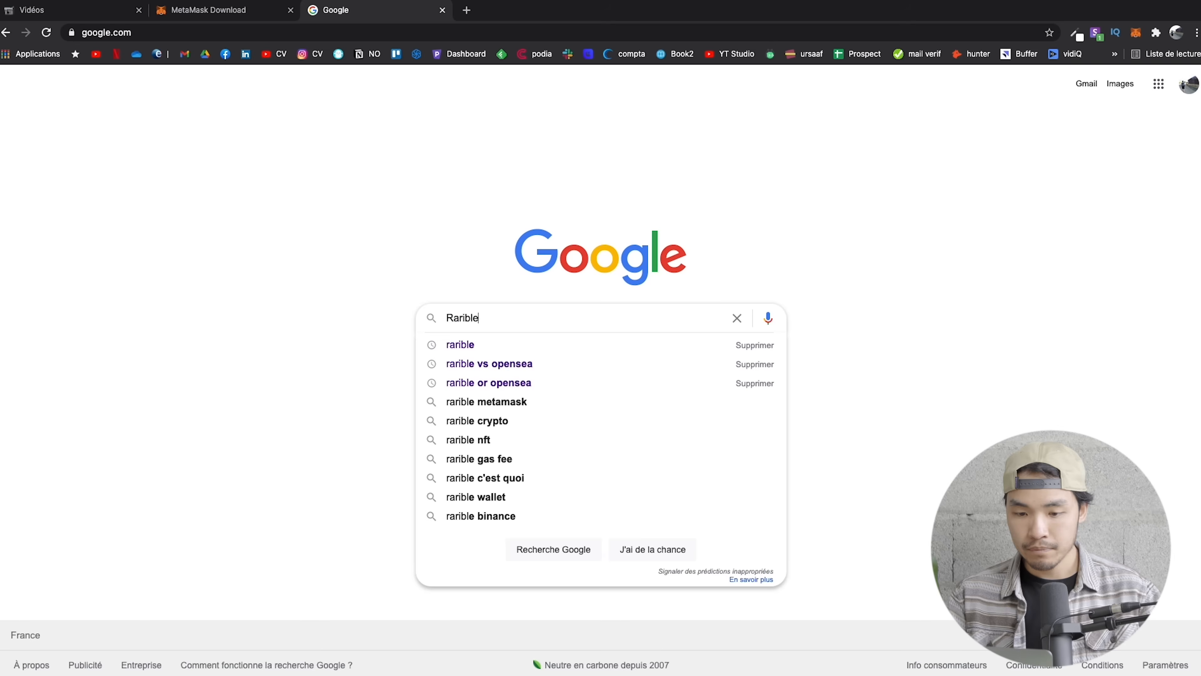
pyautogui.press('Return')
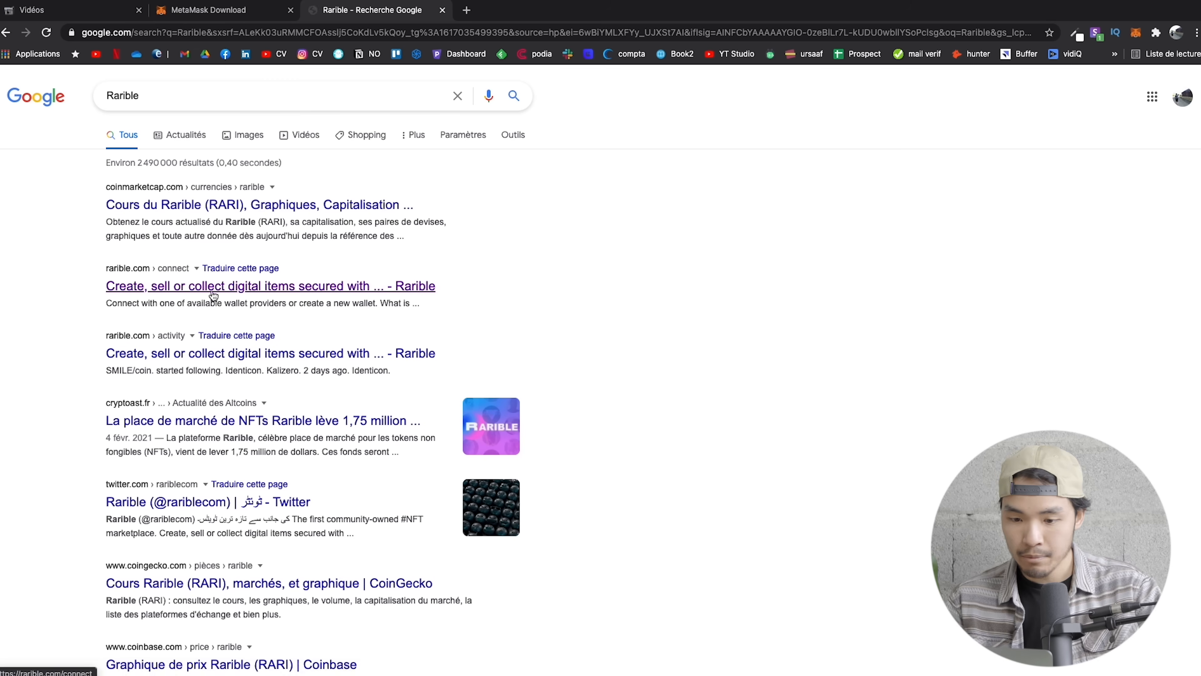
pyautogui.click(212, 293)
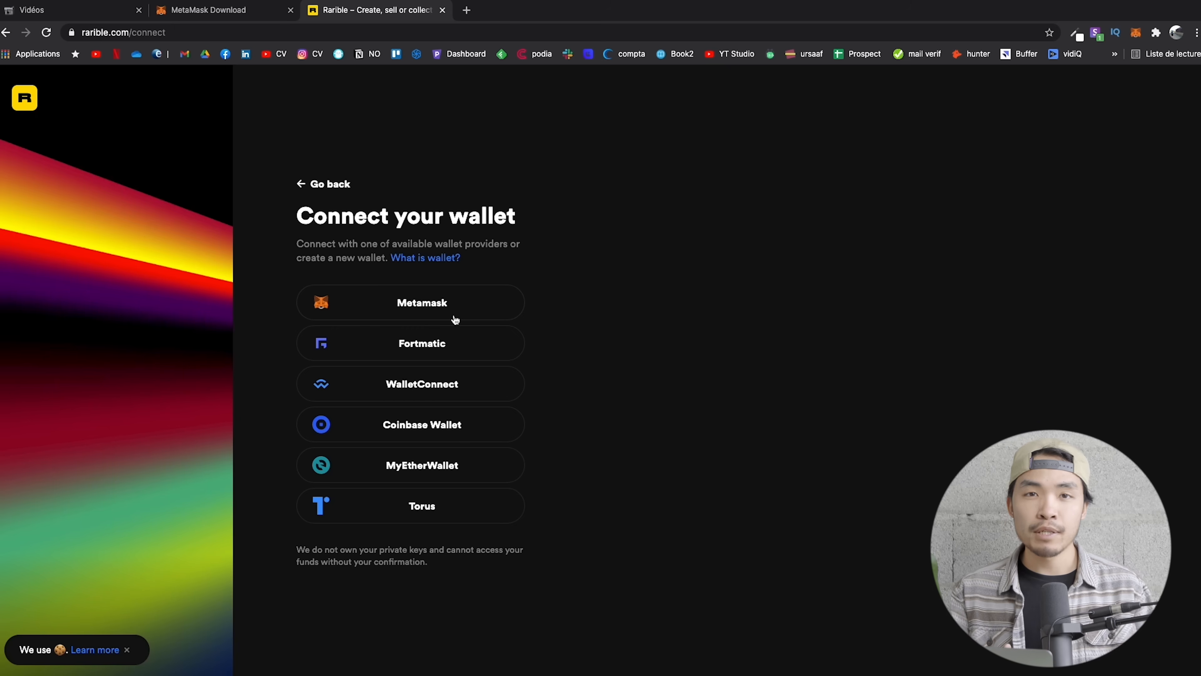
# Connect MetaMask's Account 1 to Rarible and allow the site to view the permitted account's address.
pyautogui.click(431, 309)
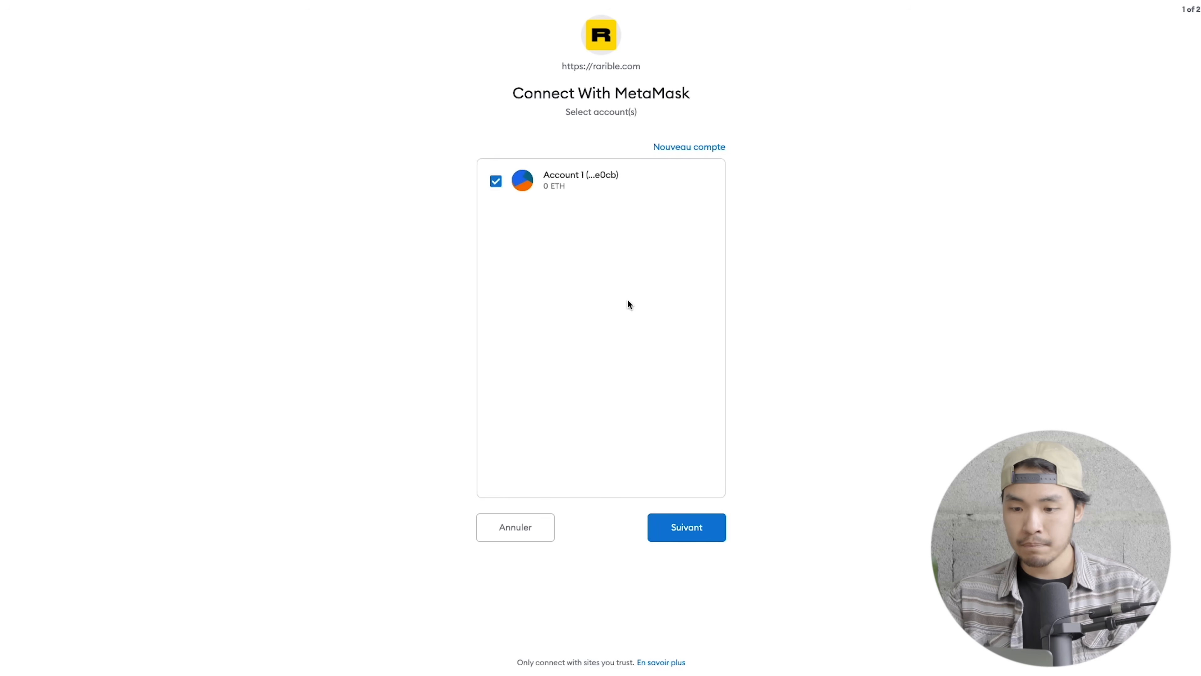
pyautogui.click(692, 531)
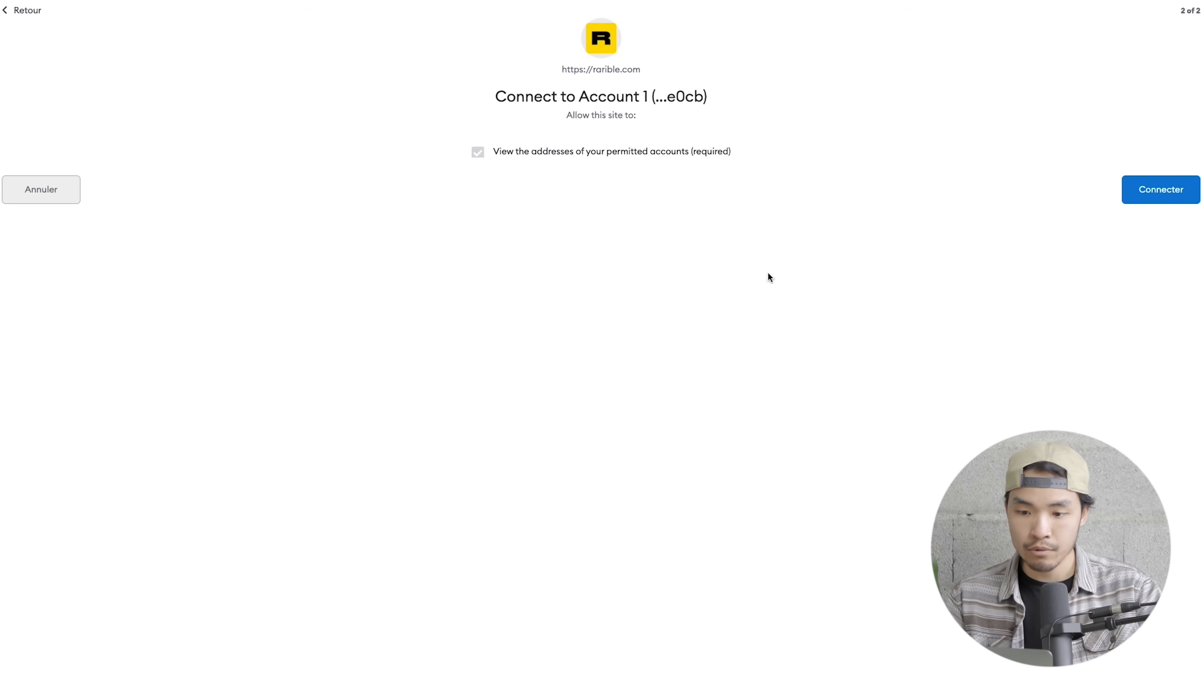
pyautogui.click(1179, 190)
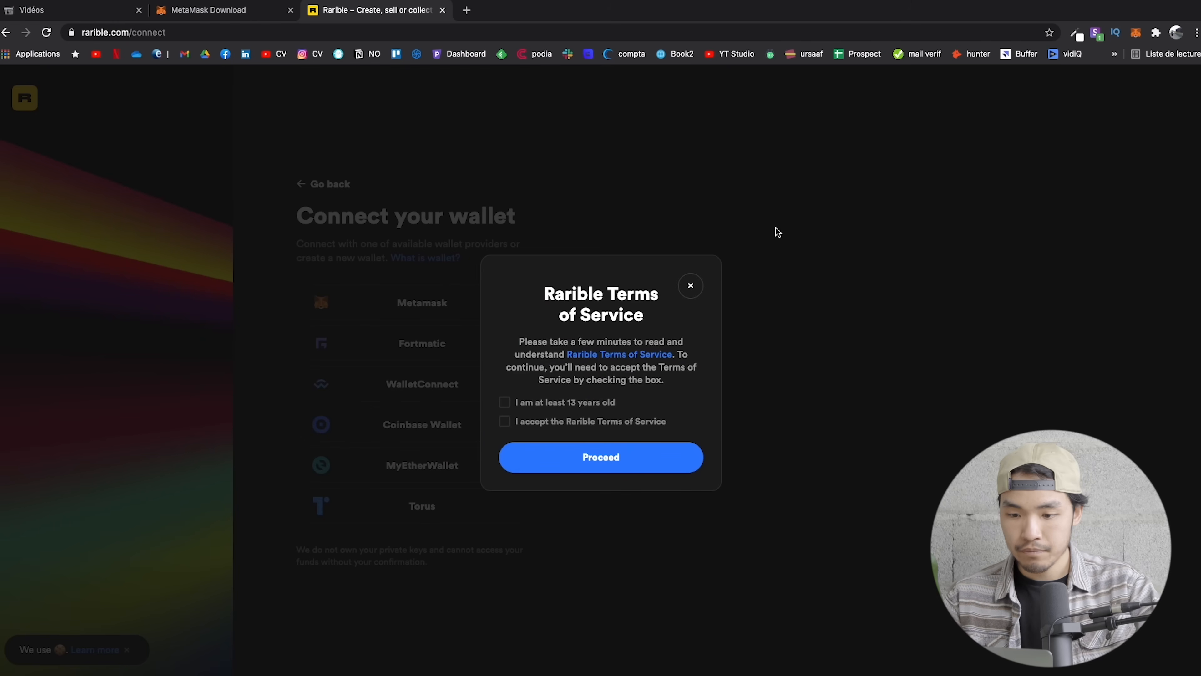
# Confirm being at least 13 years old, accept the Rarible Terms of Service and proceed.
pyautogui.click(528, 403)
pyautogui.click(526, 422)
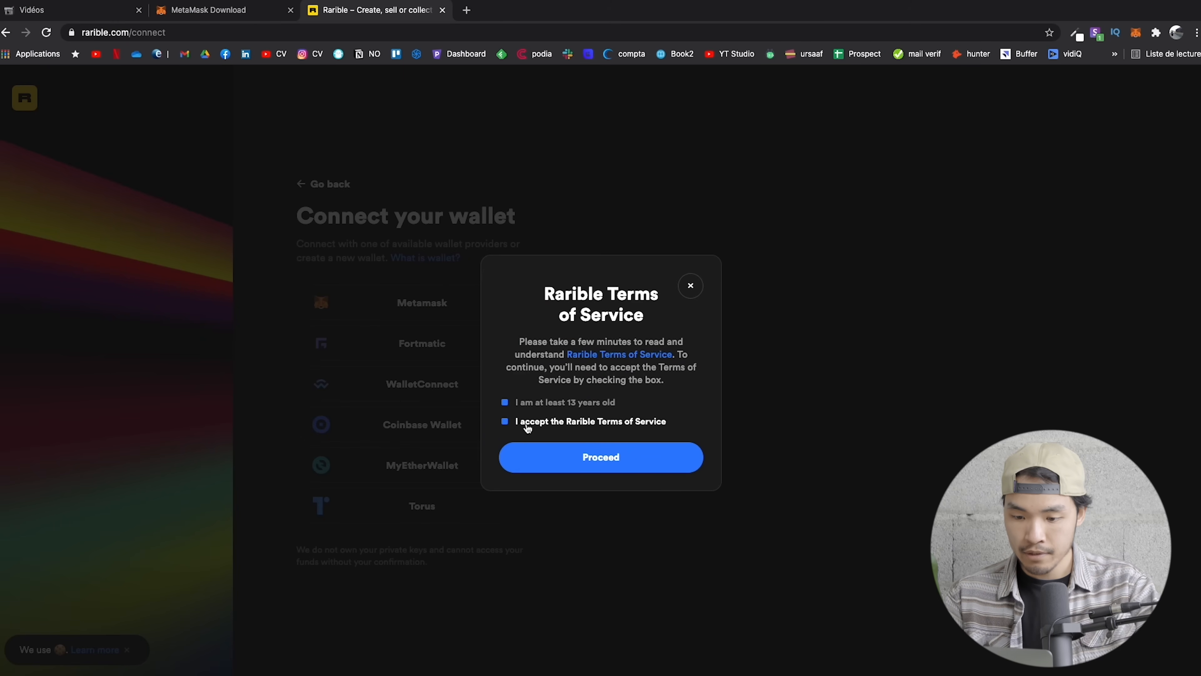
pyautogui.click(605, 458)
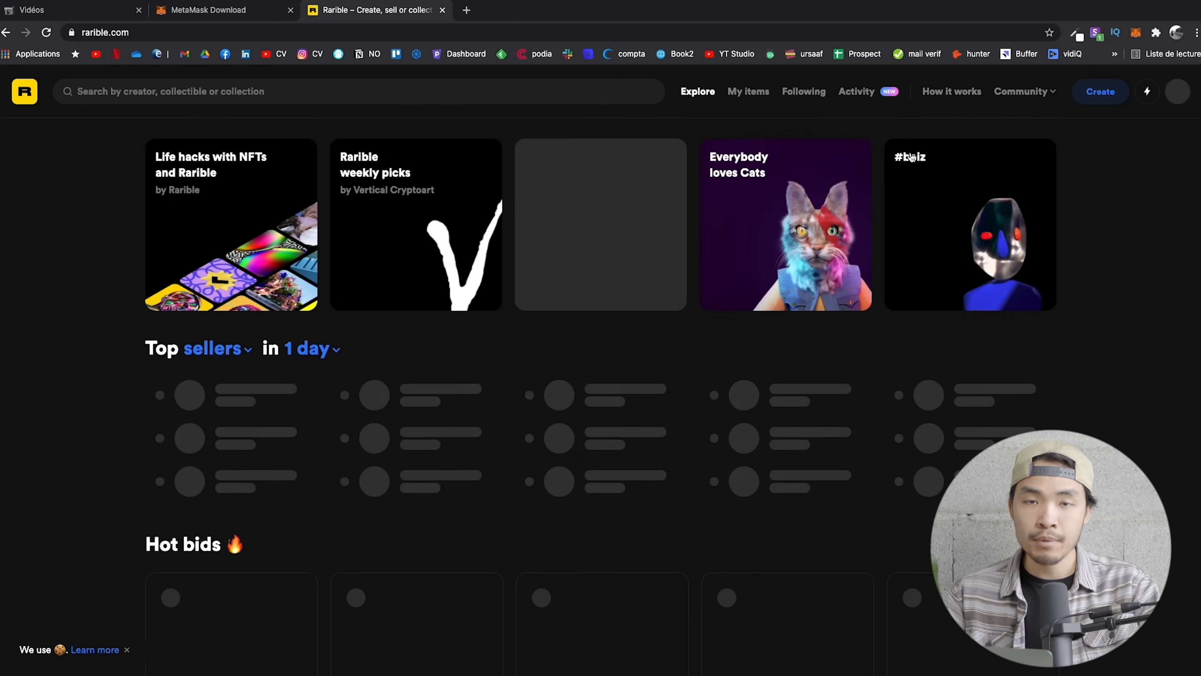
pyautogui.scroll(-1, 920, 344)
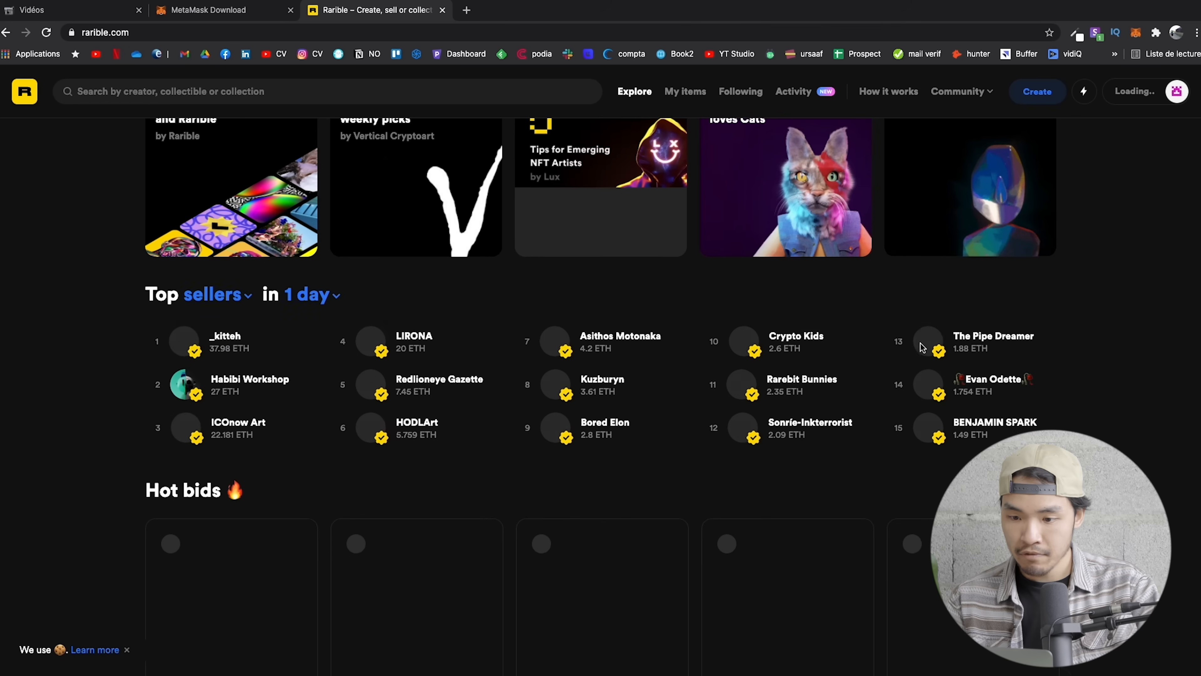
pyautogui.scroll(1, 922, 347)
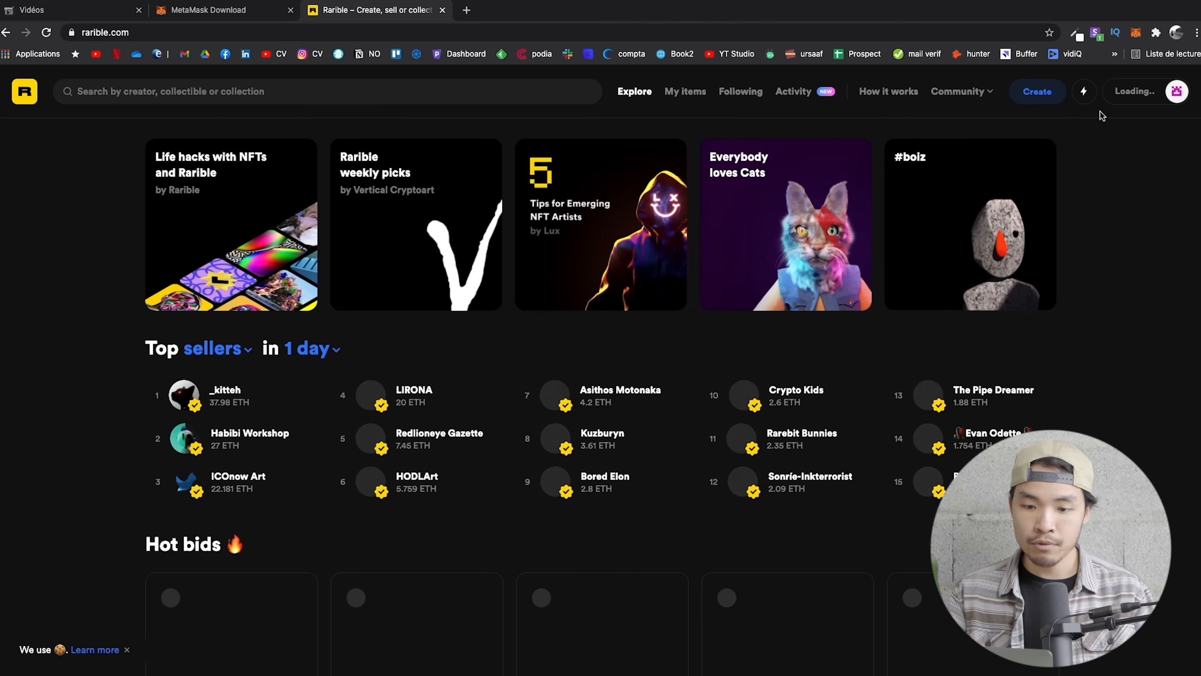
pyautogui.scroll(-1, 622, 362)
pyautogui.scroll(1, 621, 362)
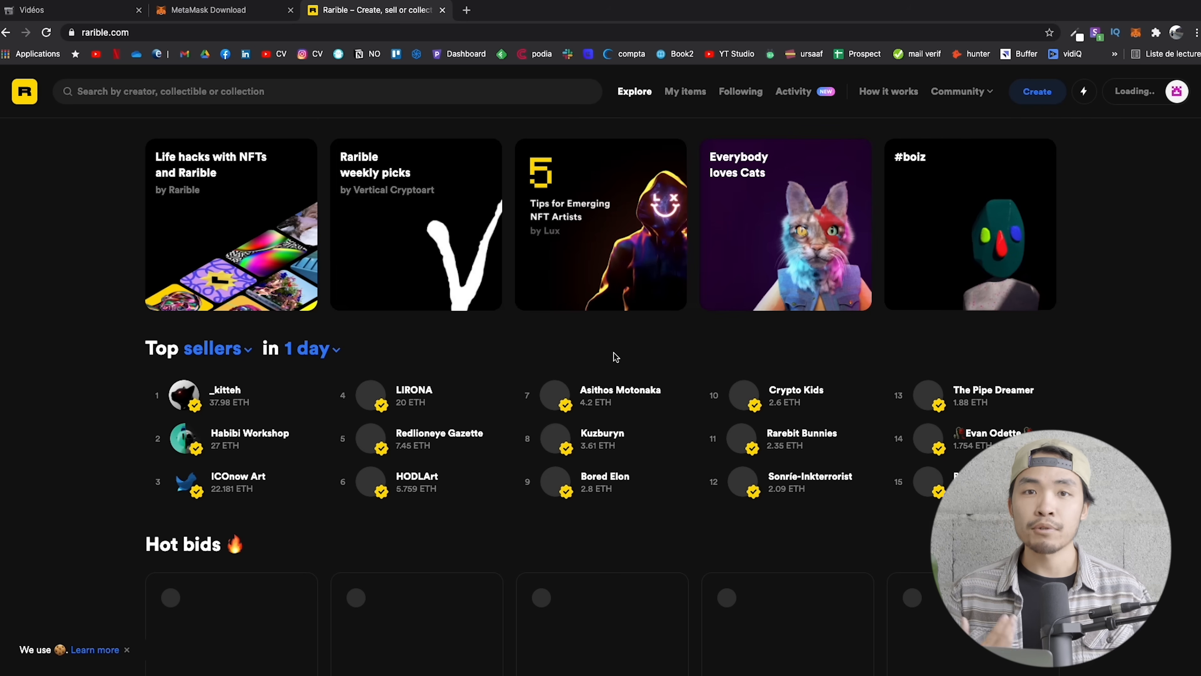
# Open the Rarible account's profile editor and set the display name to "AvatArt".
pyautogui.click(1176, 92)
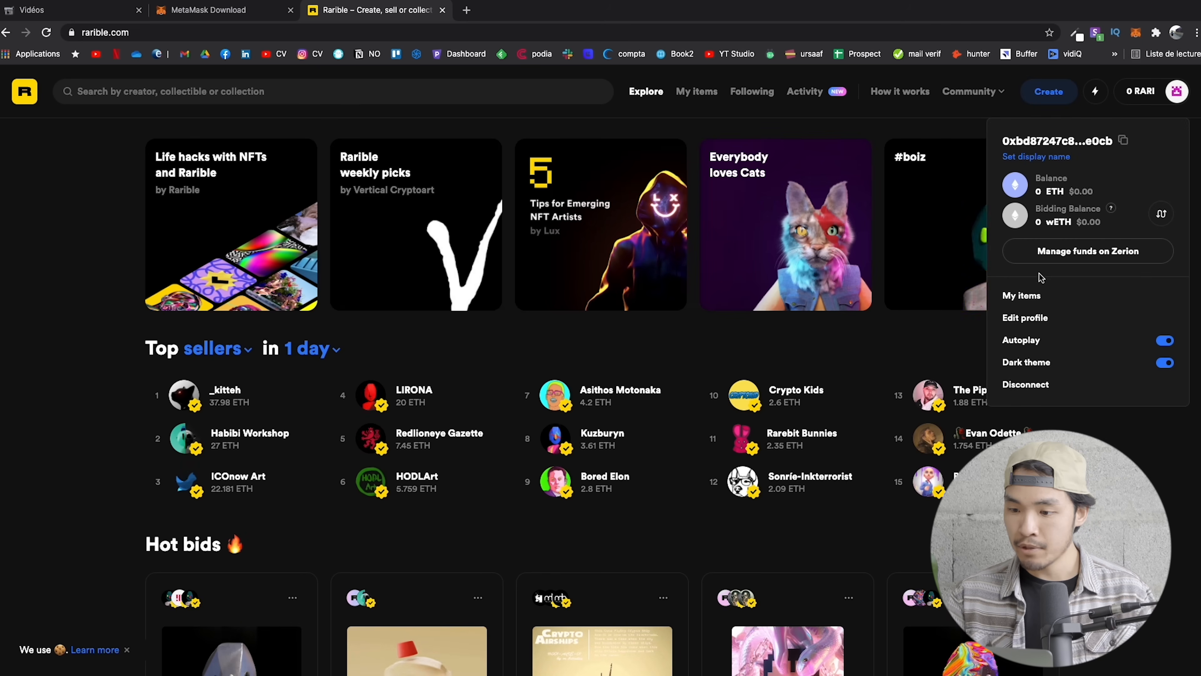
pyautogui.click(1035, 317)
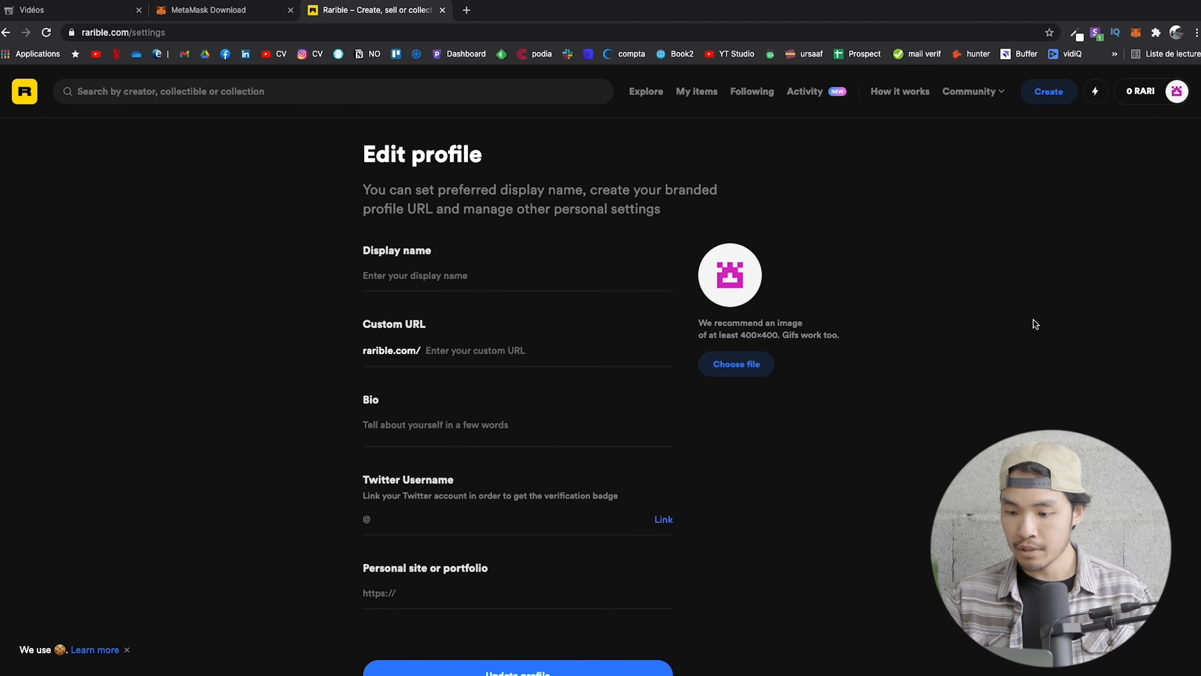
pyautogui.click(447, 284)
pyautogui.write('Ava')
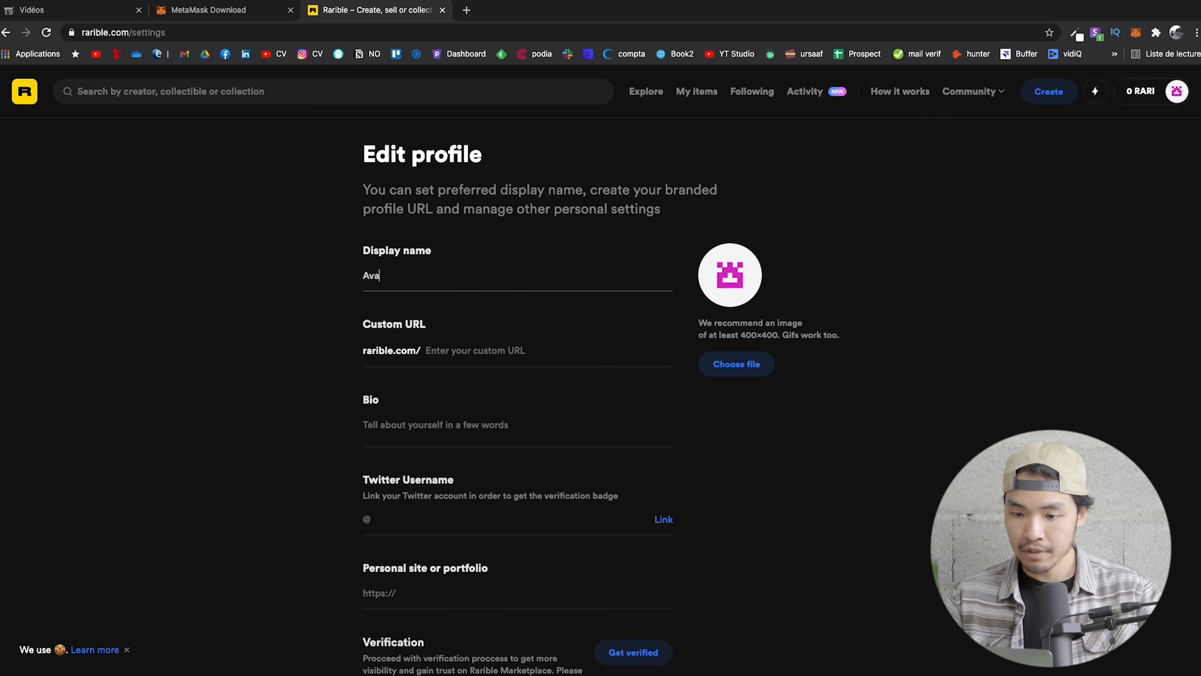
pyautogui.write('tArt')
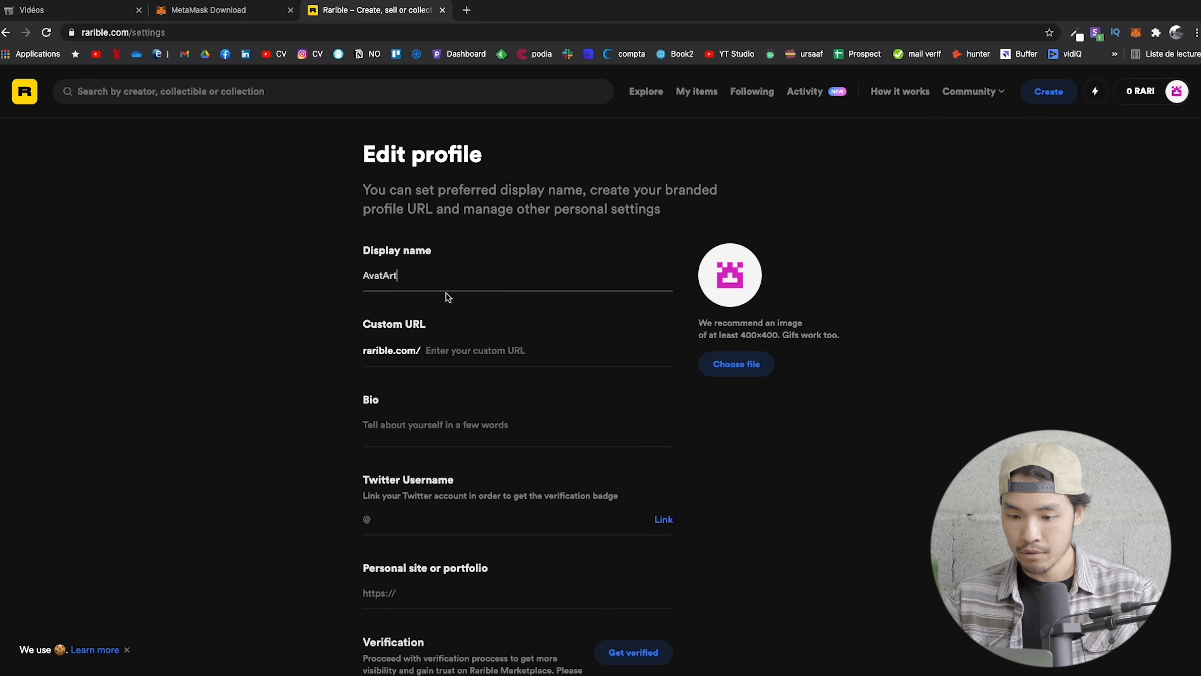
# Enter "Hello world" as the profile bio.
pyautogui.scroll(-2, 469, 379)
pyautogui.click(422, 370)
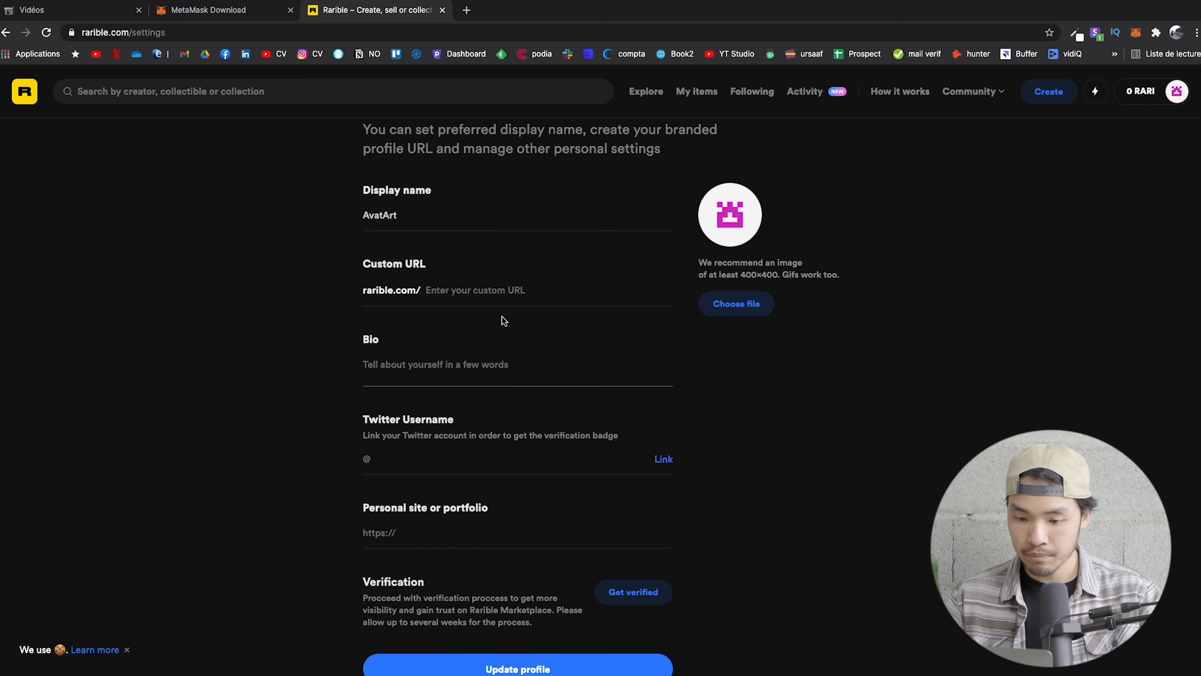
pyautogui.write('Hello world')
# Review the personal site, Twitter username and profile image options on the profile form, leaving the image selection without choosing a file.
pyautogui.scroll(-4, 674, 511)
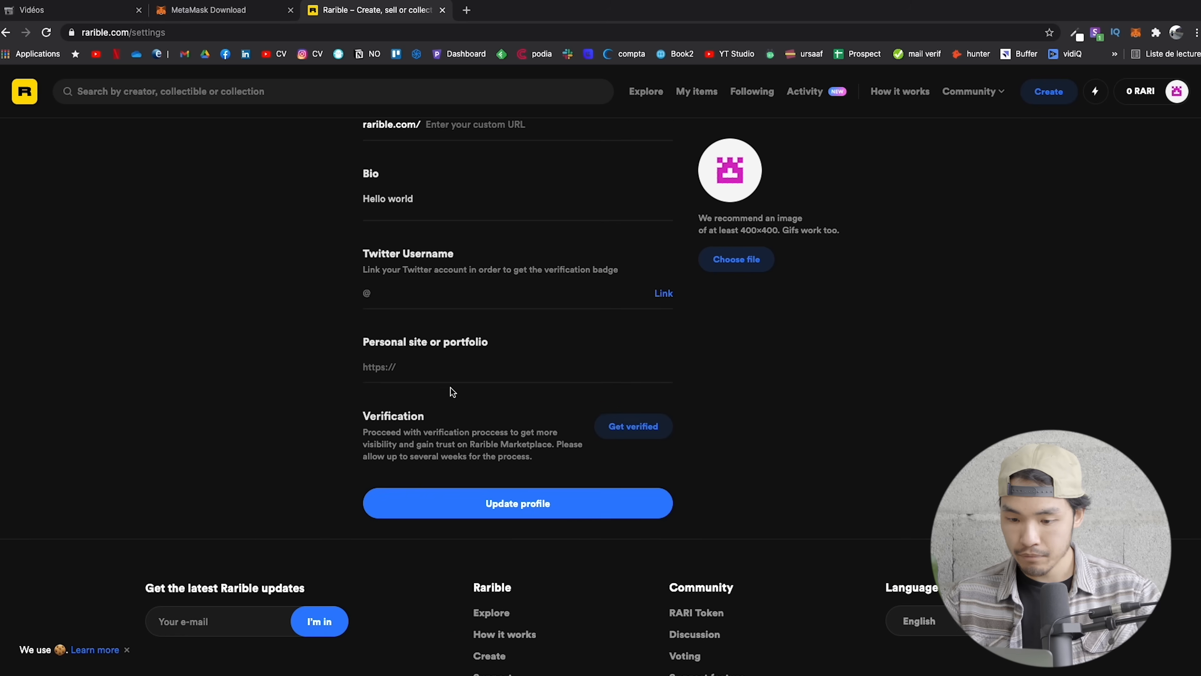
pyautogui.click(426, 369)
pyautogui.click(418, 298)
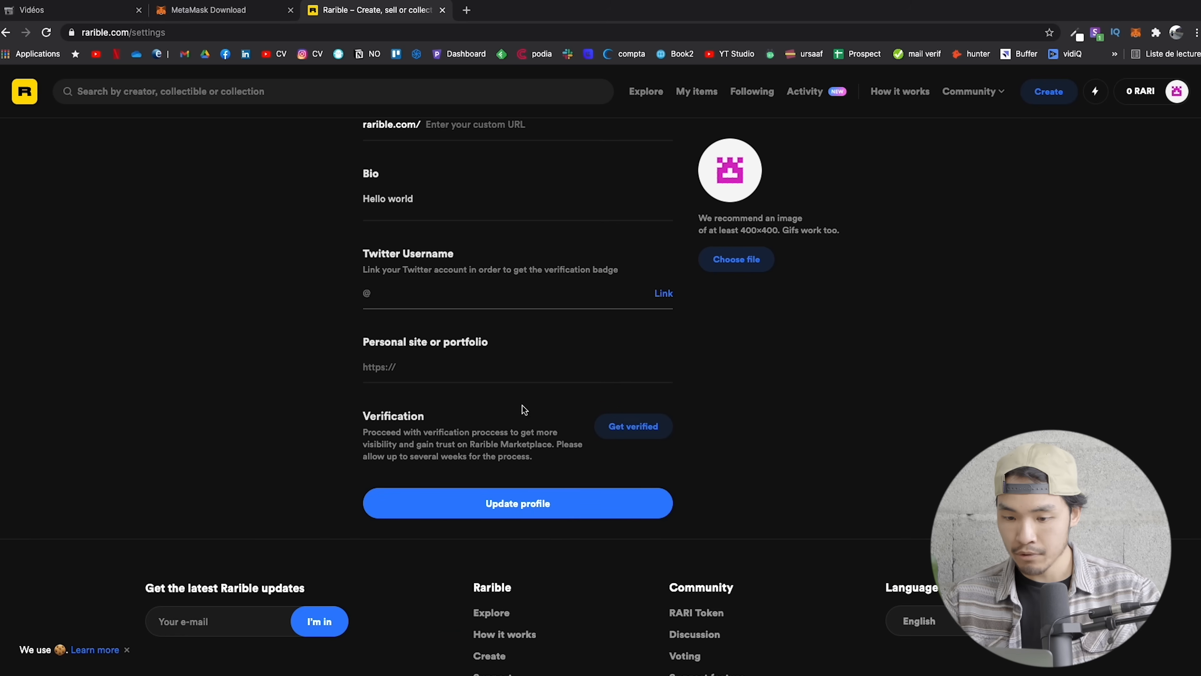
pyautogui.scroll(5, 858, 322)
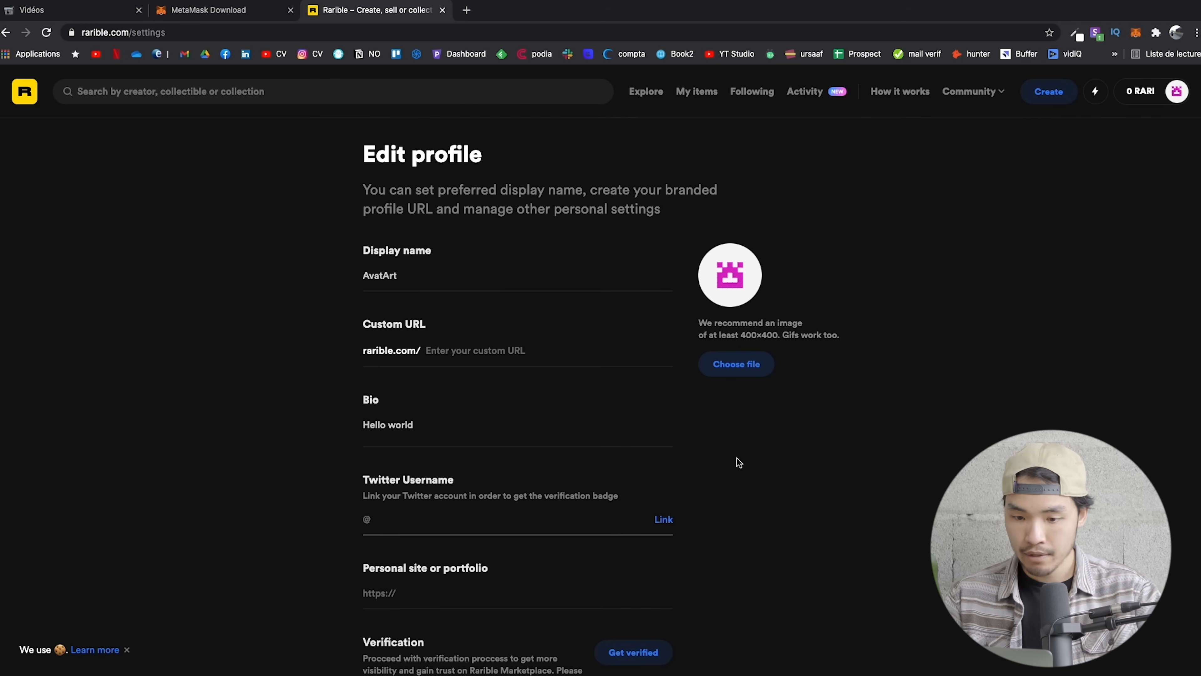
pyautogui.click(736, 365)
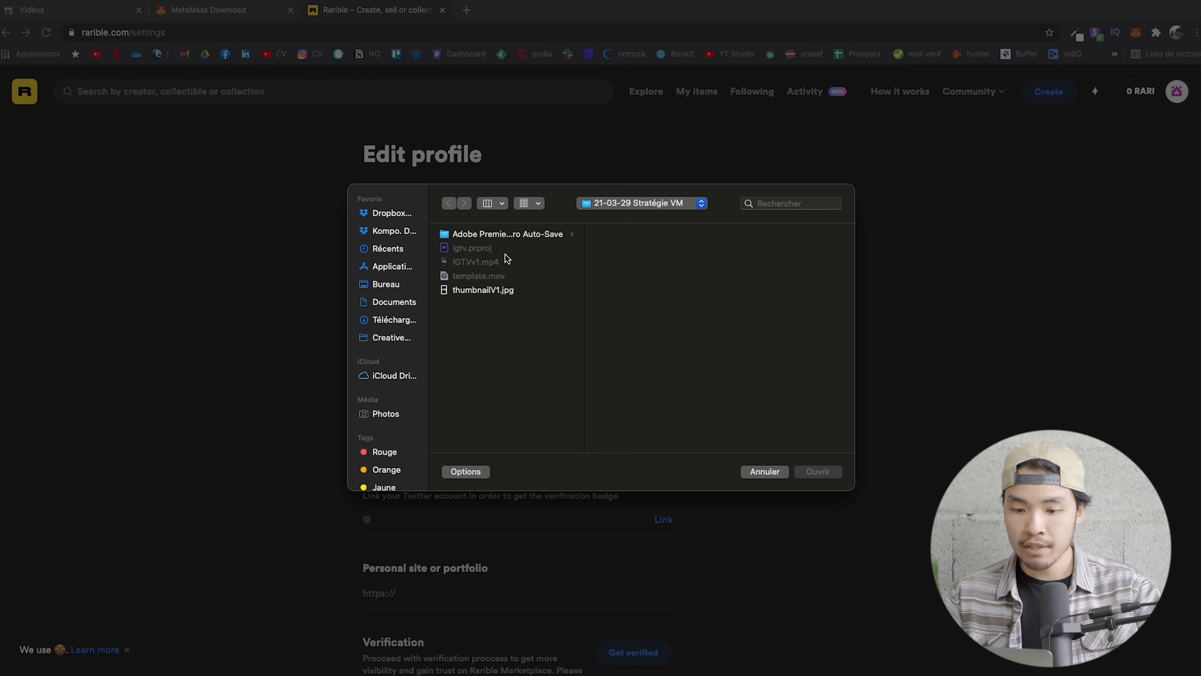
pyautogui.click(788, 475)
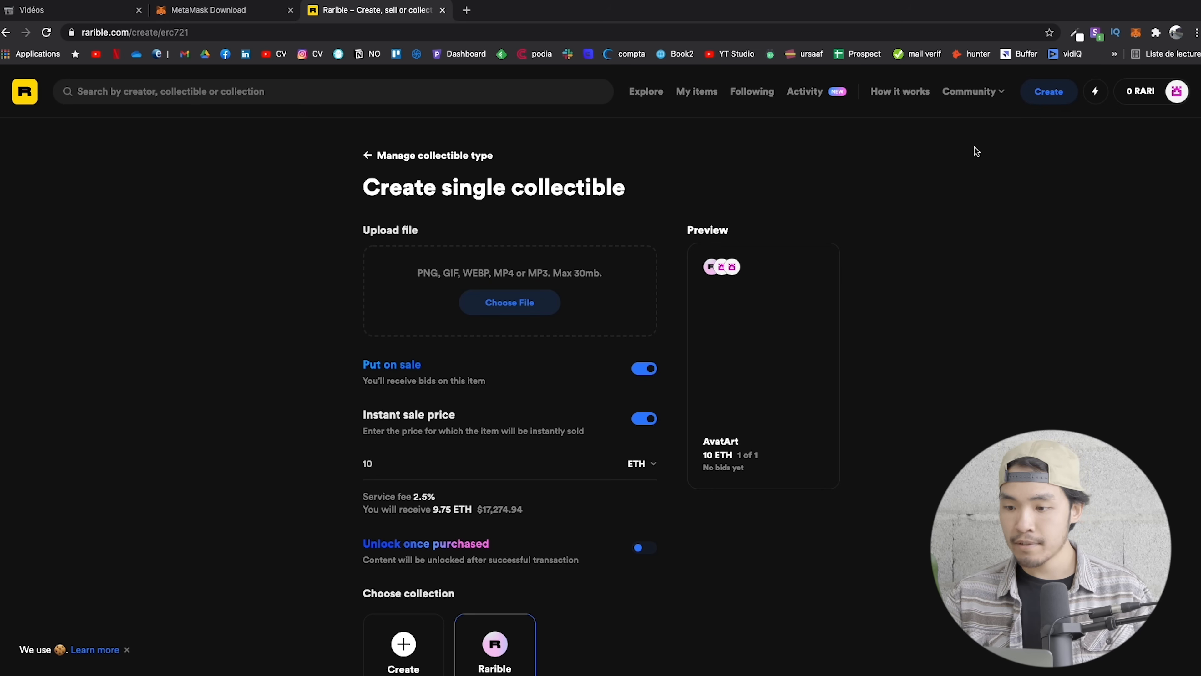
# Start creating a single collectible and upload logo-avatart-fond.png from the Charte Graphique folder as its file.
pyautogui.click(1049, 92)
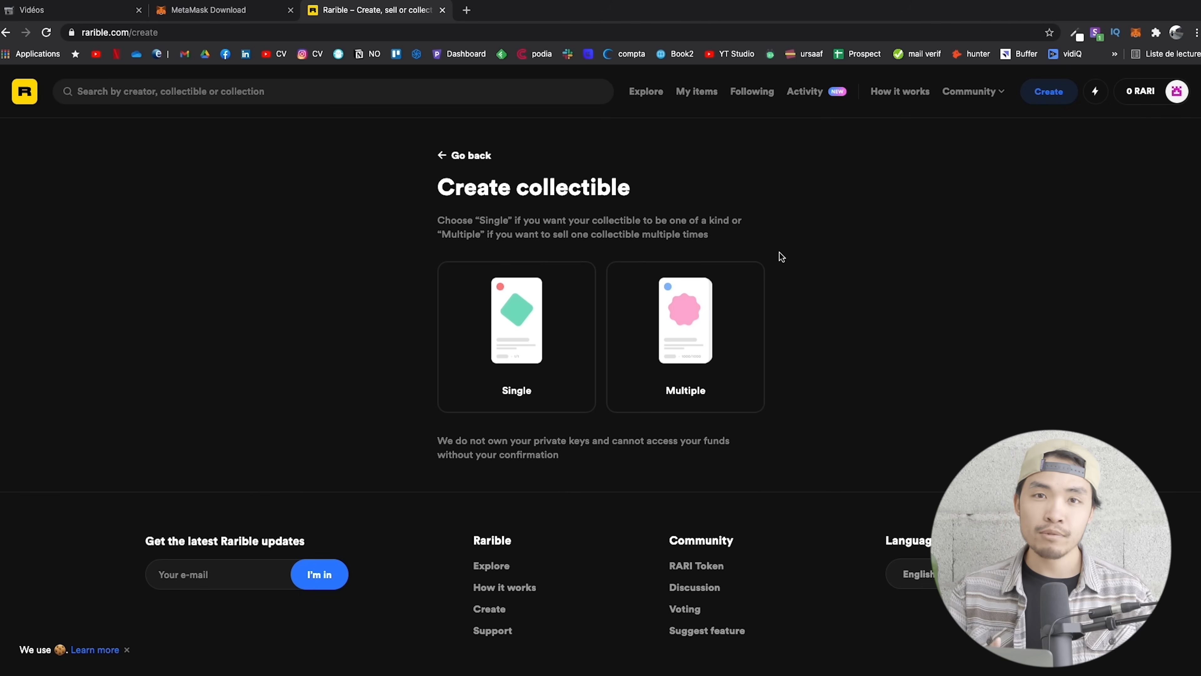
pyautogui.click(570, 325)
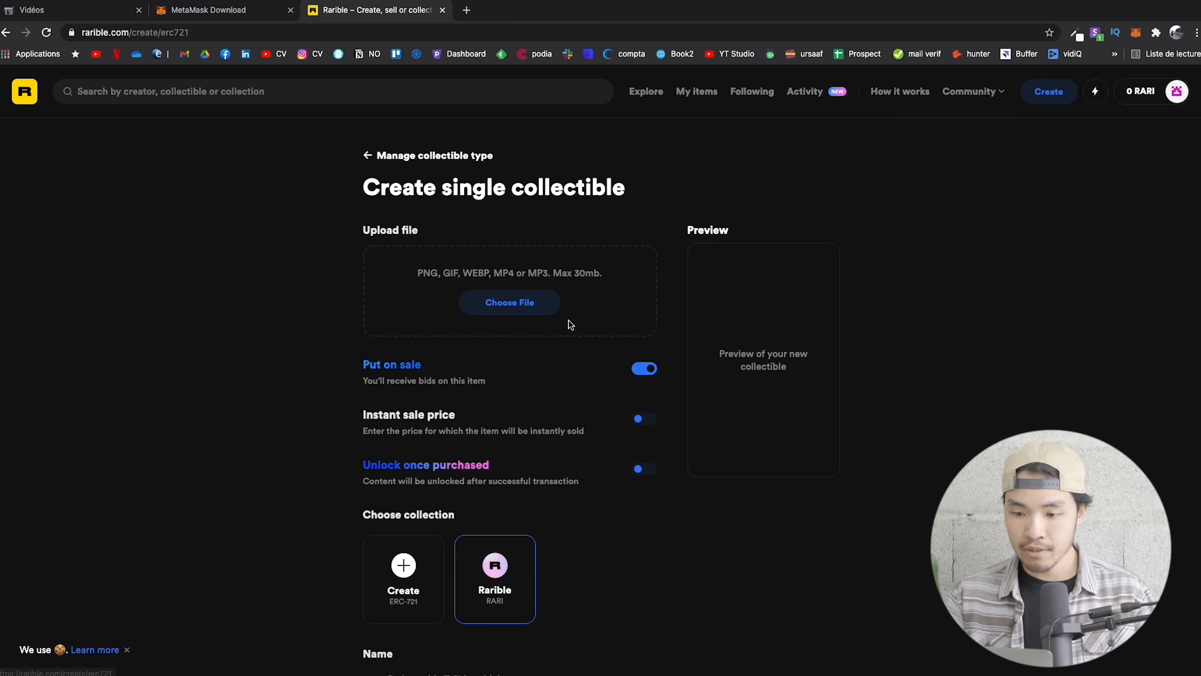
pyautogui.click(612, 397)
pyautogui.click(508, 302)
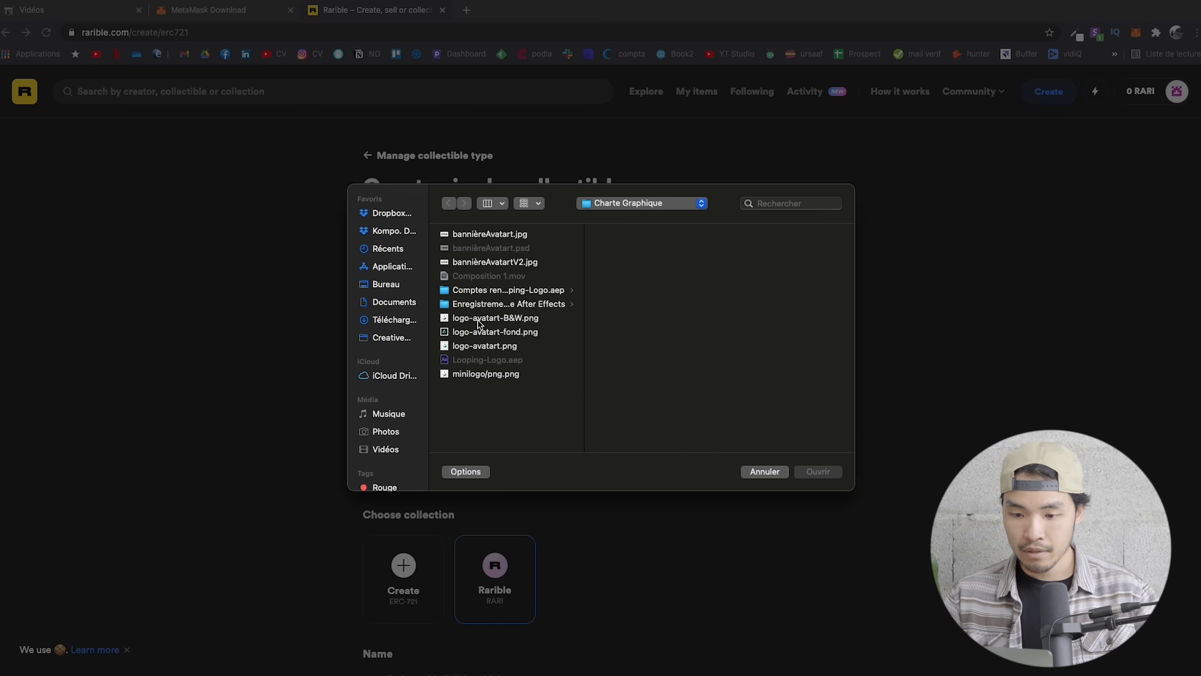
pyautogui.click(520, 331)
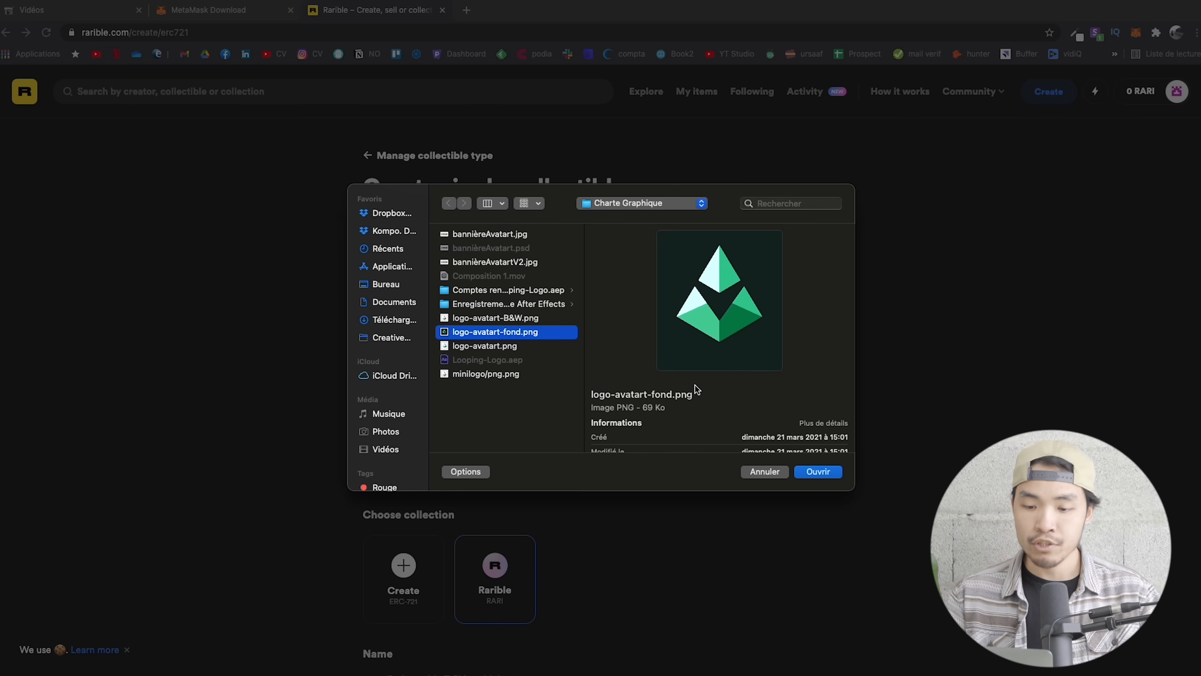
pyautogui.click(811, 472)
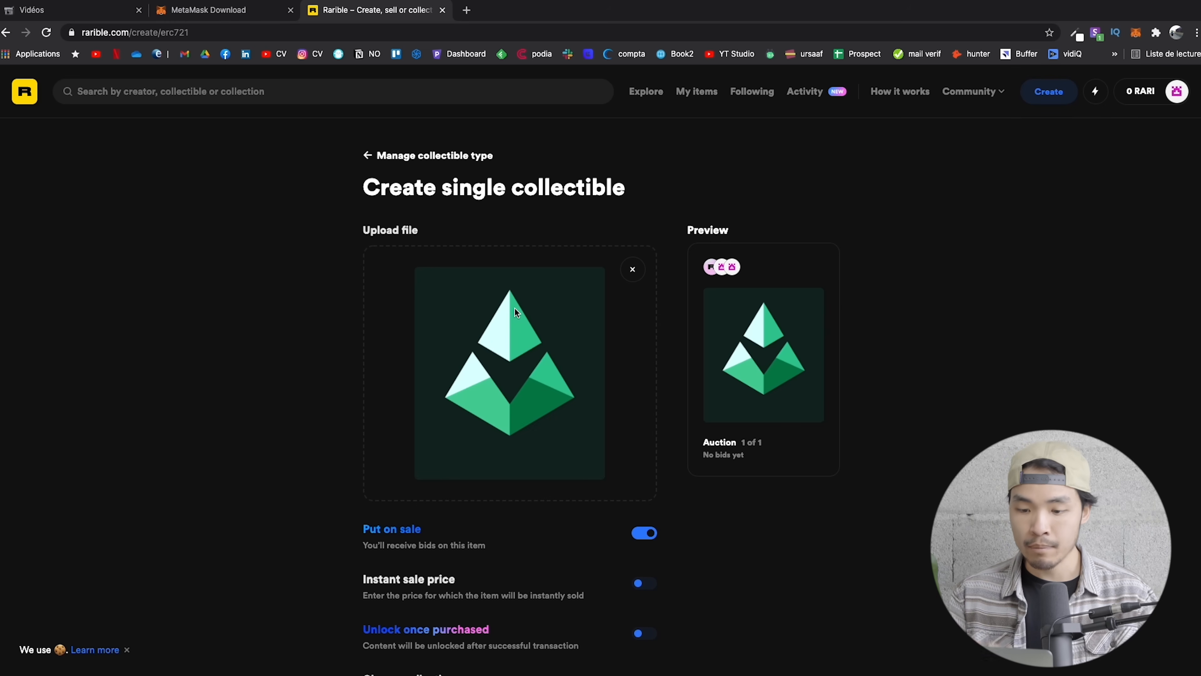
# Enable an instant sale price for the collectible and set it to 10 ETH.
pyautogui.scroll(-1, 355, 344)
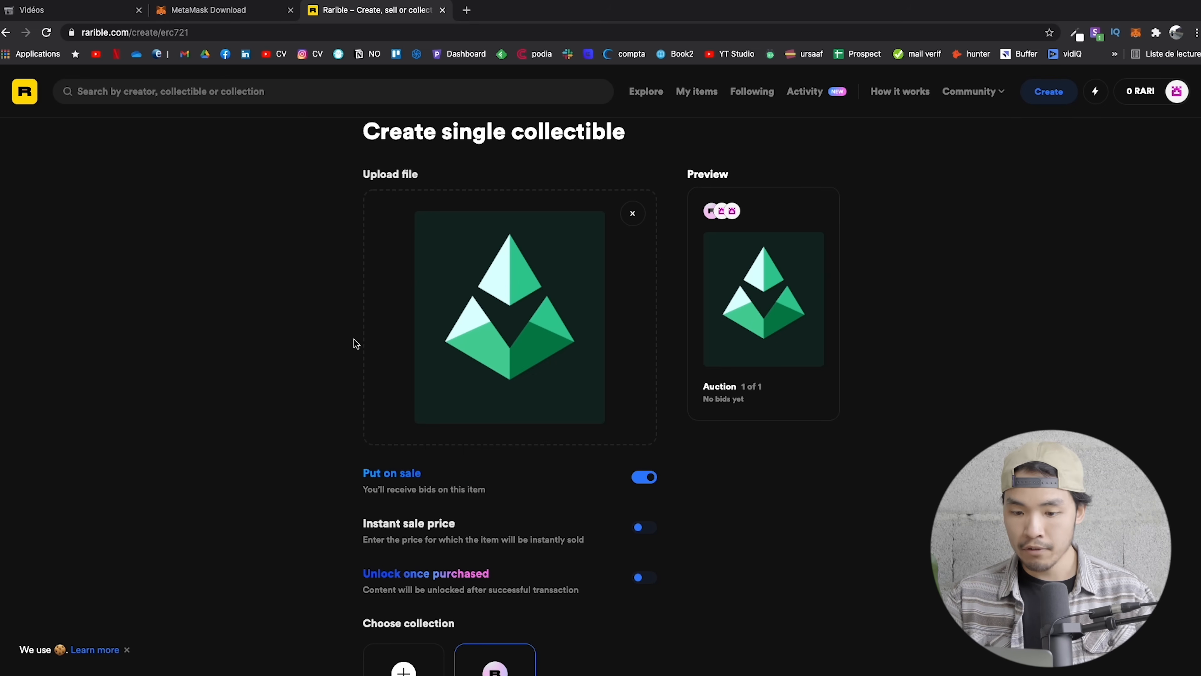
pyautogui.scroll(-5, 266, 374)
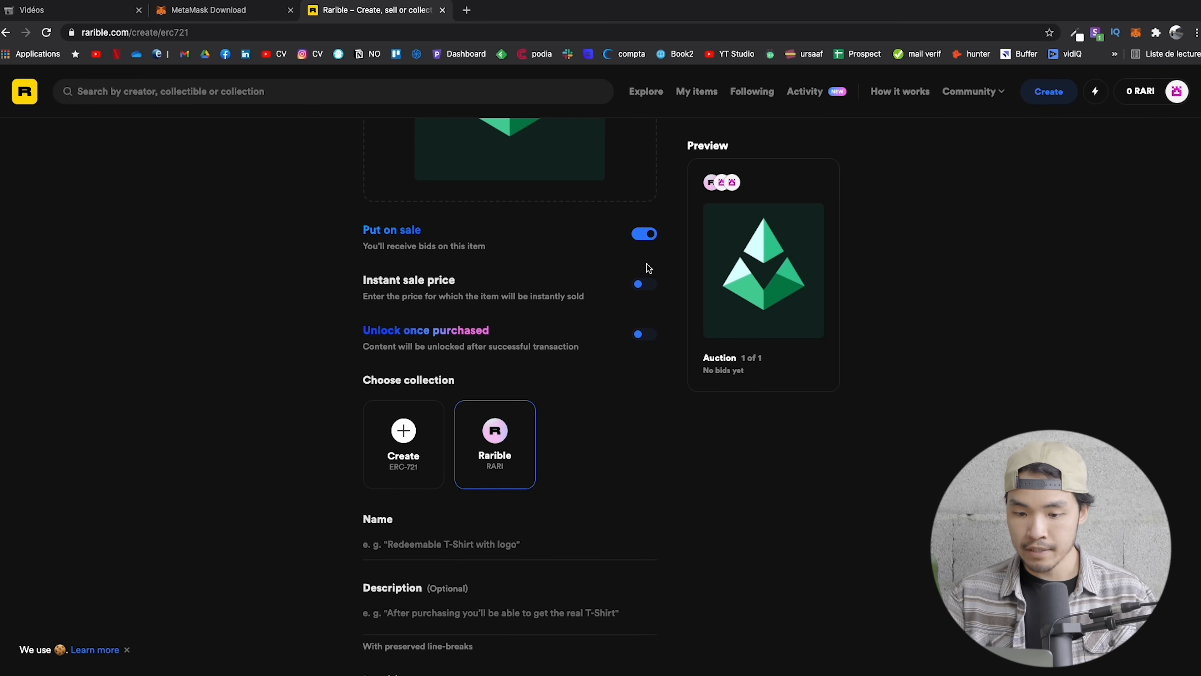
pyautogui.click(644, 285)
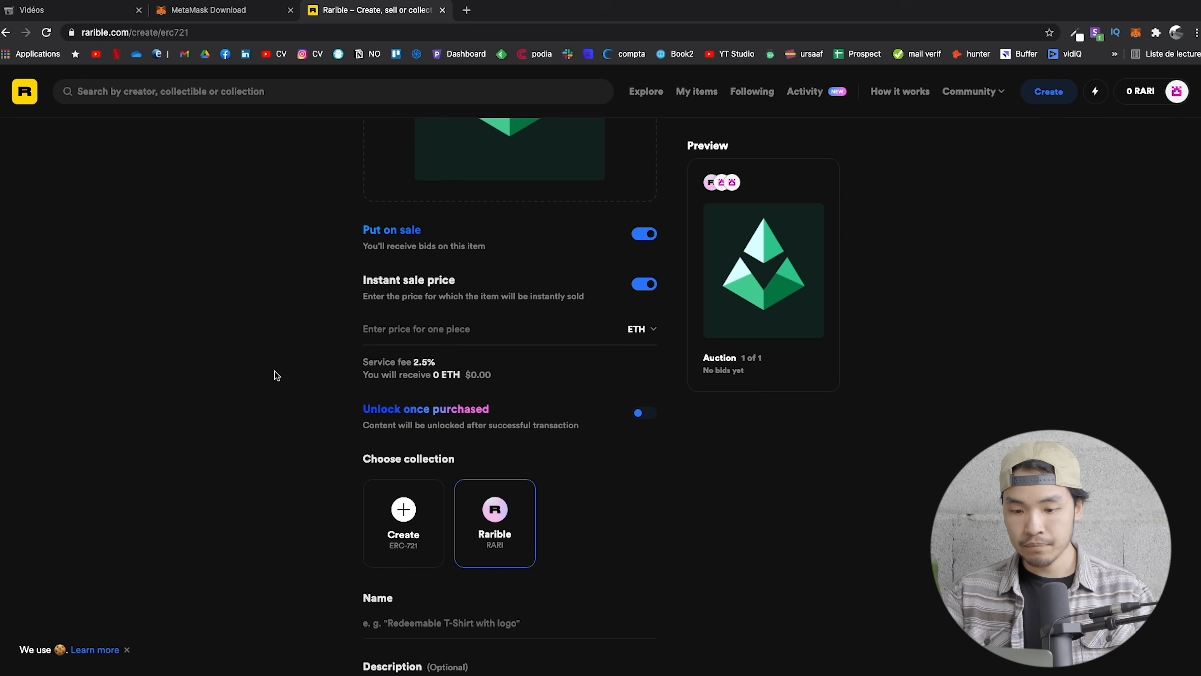
pyautogui.scroll(-1, 275, 371)
pyautogui.click(429, 291)
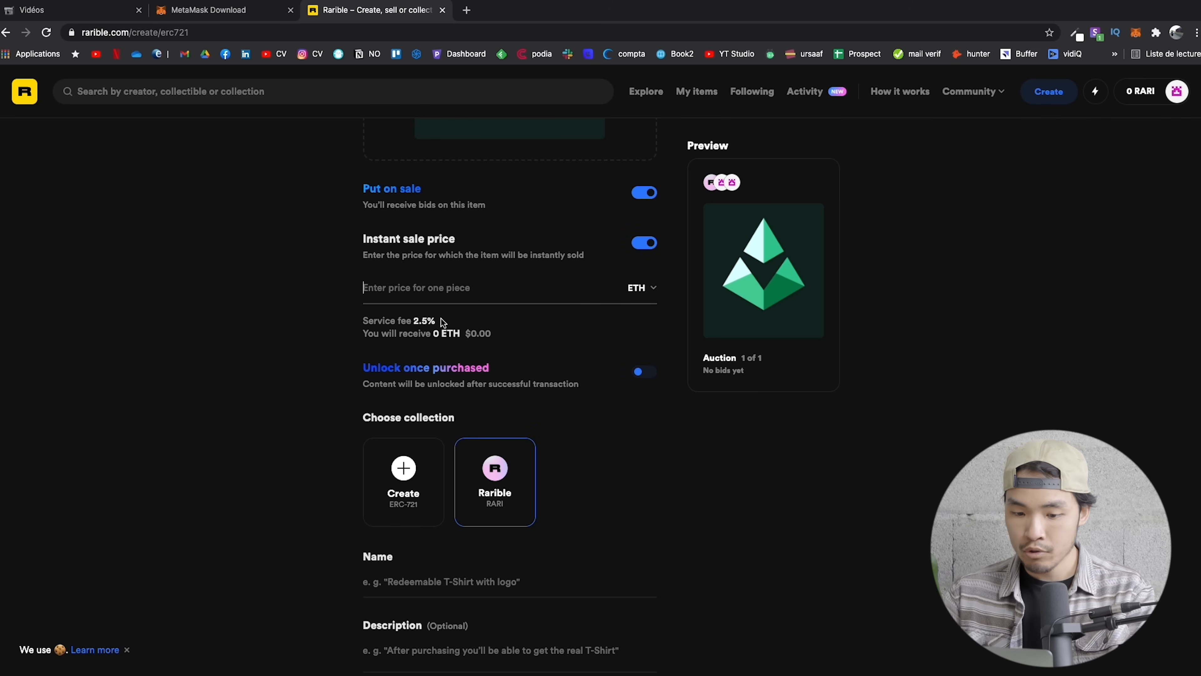
pyautogui.scroll(2, 282, 299)
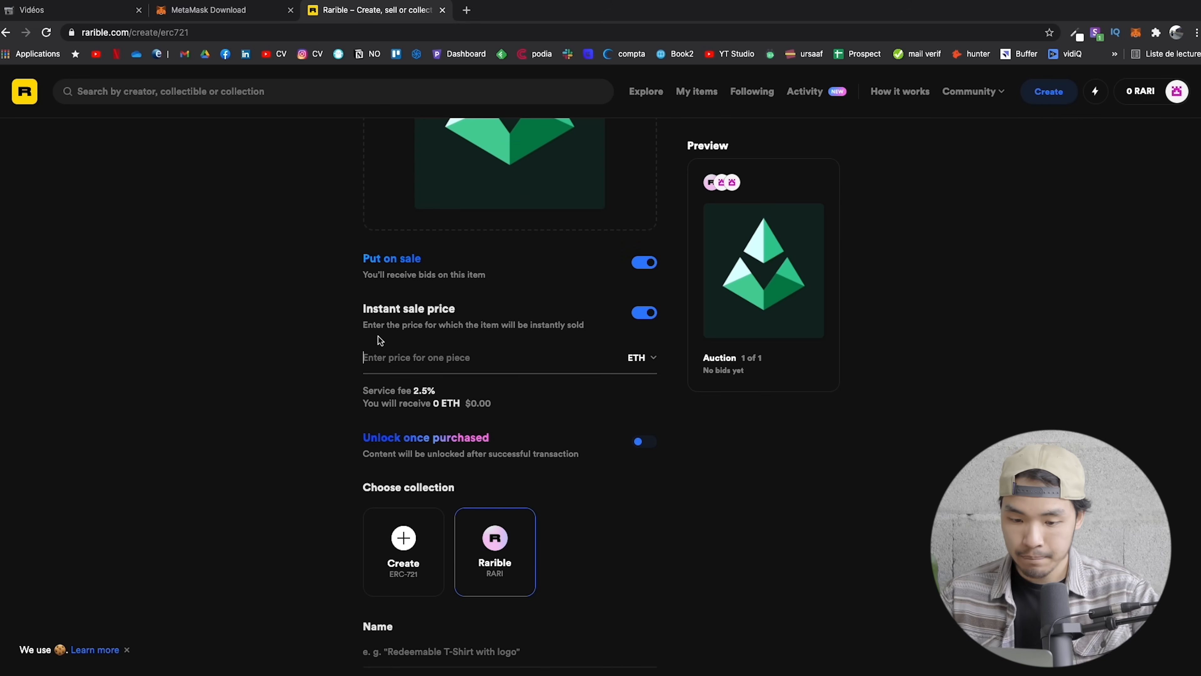
pyautogui.write('10')
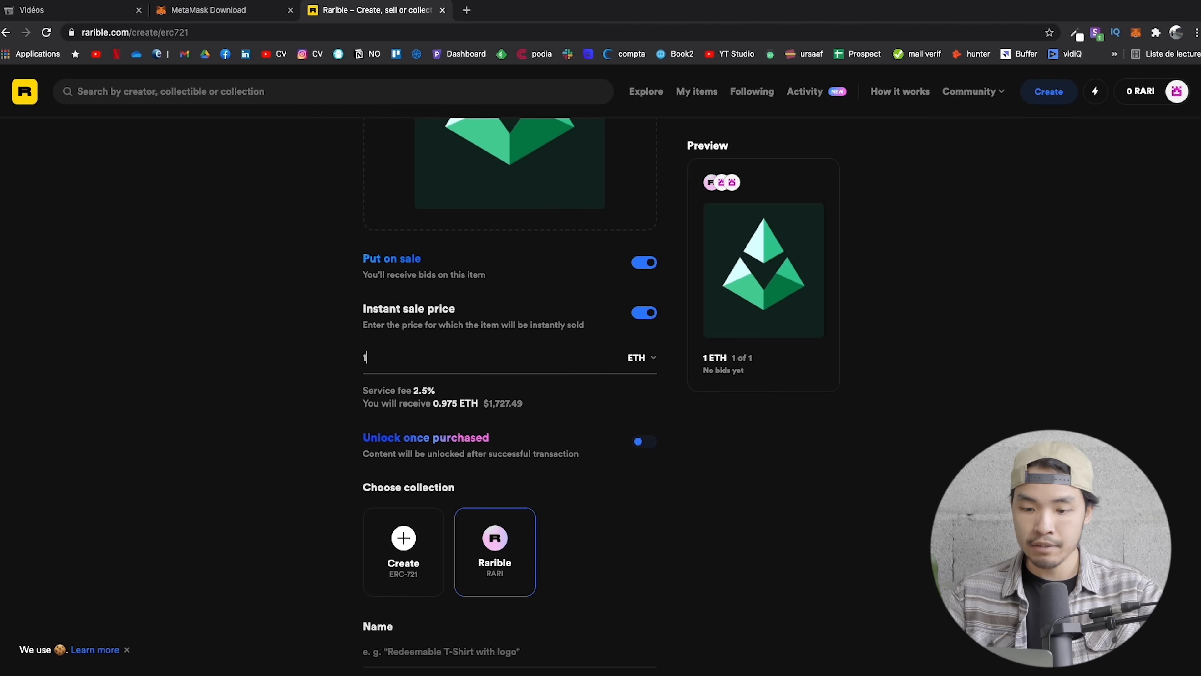
# Highlight the service fee and the amount to receive under the instant sale price to examine them.
pyautogui.scroll(-1, 278, 392)
pyautogui.scroll(-1, 278, 391)
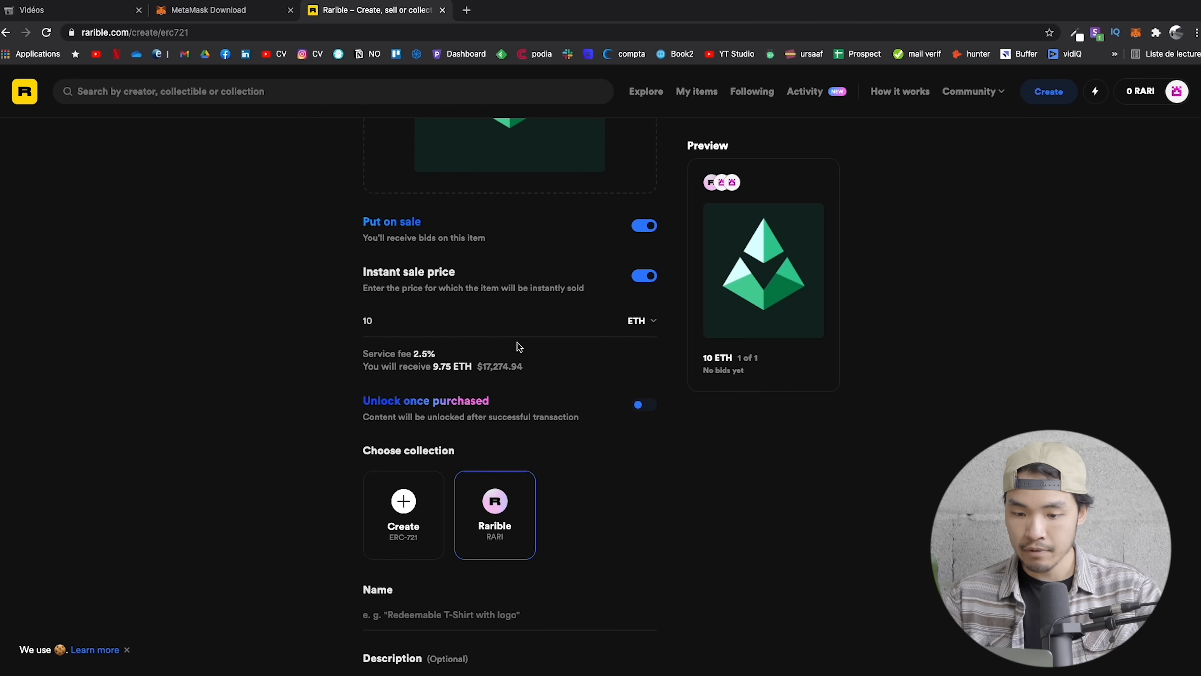
pyautogui.scroll(-1, 528, 369)
pyautogui.moveTo(364, 337); pyautogui.dragTo(449, 338)
pyautogui.scroll(-2, 314, 387)
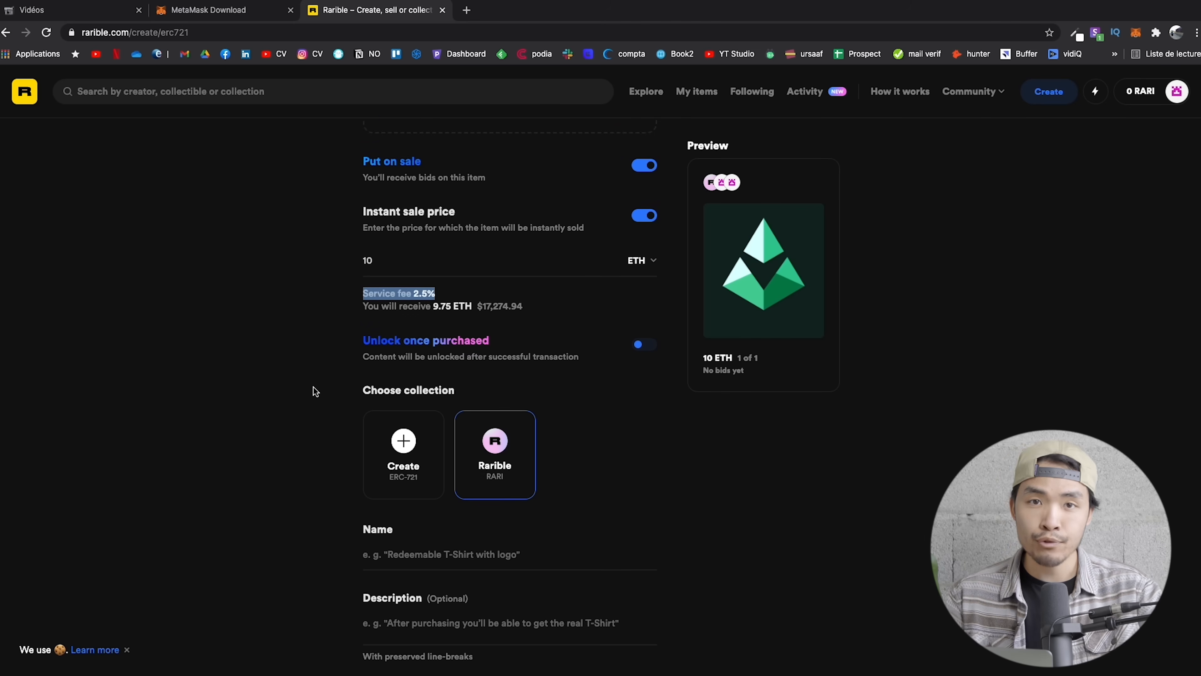
pyautogui.scroll(-1, 313, 387)
pyautogui.moveTo(525, 268); pyautogui.dragTo(435, 271)
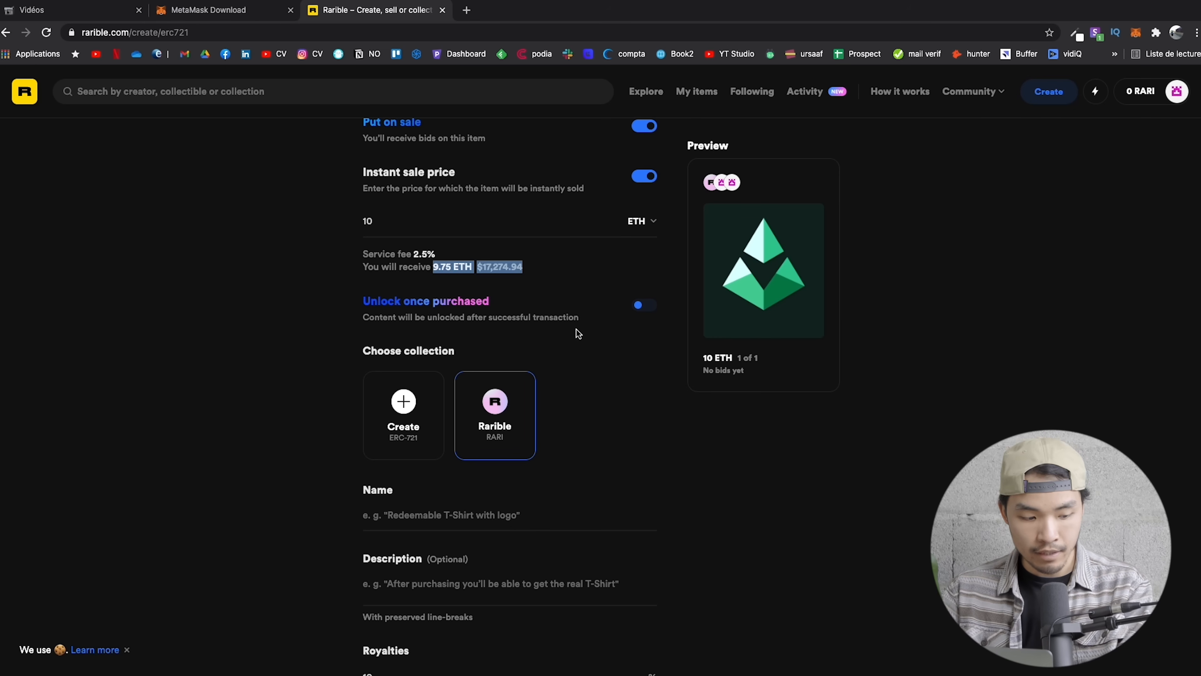
# Name the collectible "AvatArt".
pyautogui.scroll(-1, 575, 329)
pyautogui.click(426, 470)
pyautogui.write('AvatArt')
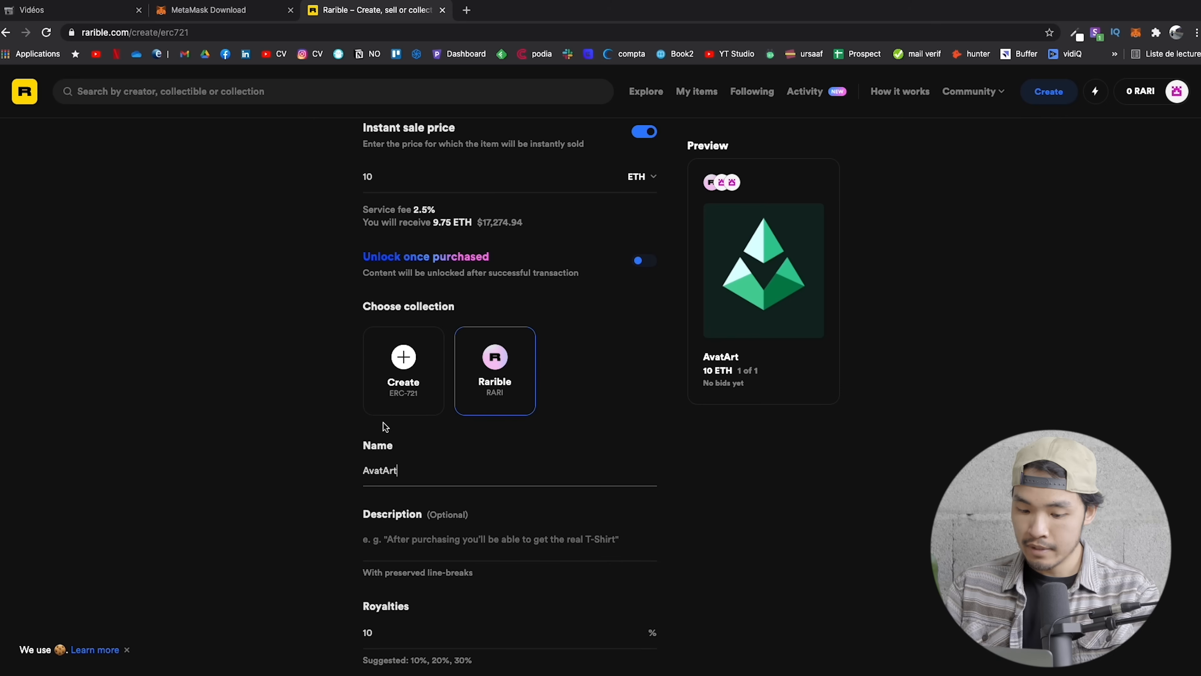
# Enter the collectible's description as "C'est le logo, enfin l'ébauche qui a pris 10s à faire de AvatArt.".
pyautogui.scroll(-2, 384, 426)
pyautogui.click(417, 463)
pyautogui.write("C'est le")
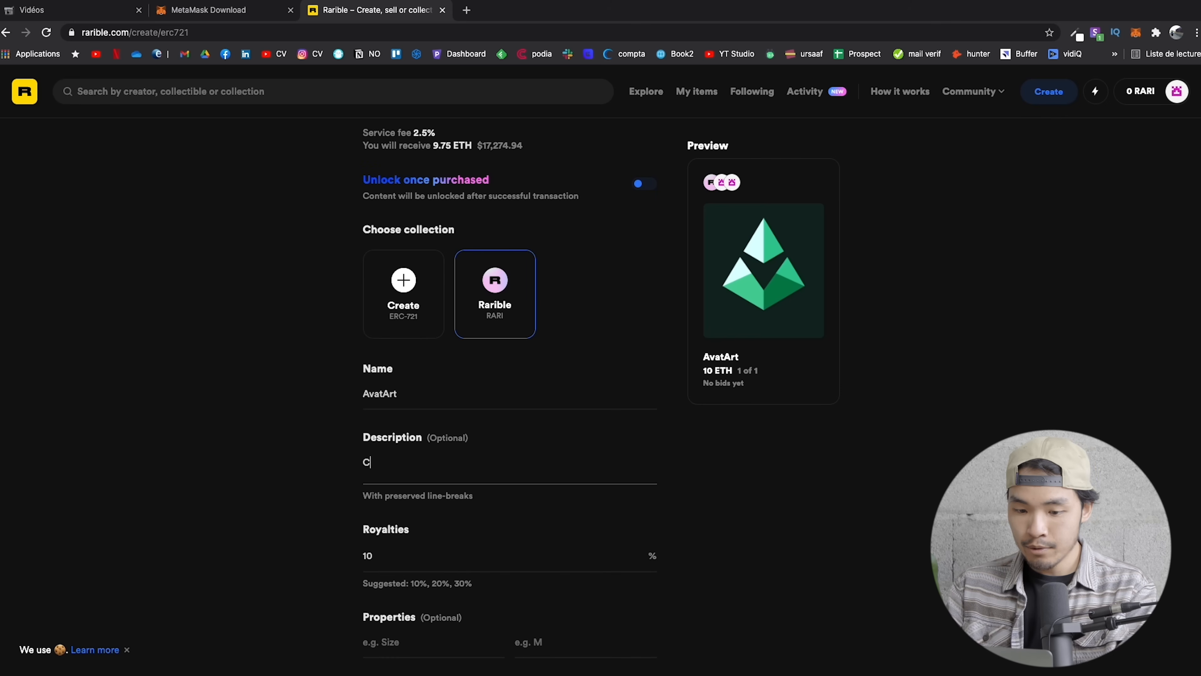
pyautogui.press('BackSpace')
pyautogui.press('BackSpace')
pyautogui.press('BackSpace')
pyautogui.write("logo, enfin l'")
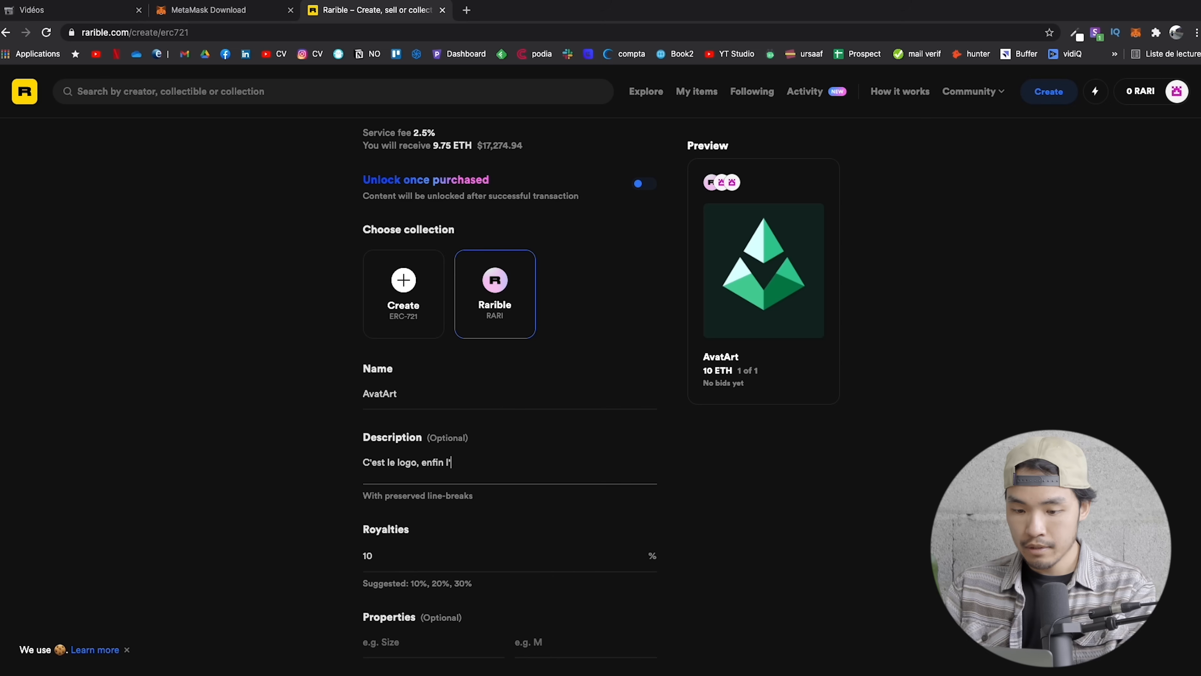
pyautogui.write('ébauche qu')
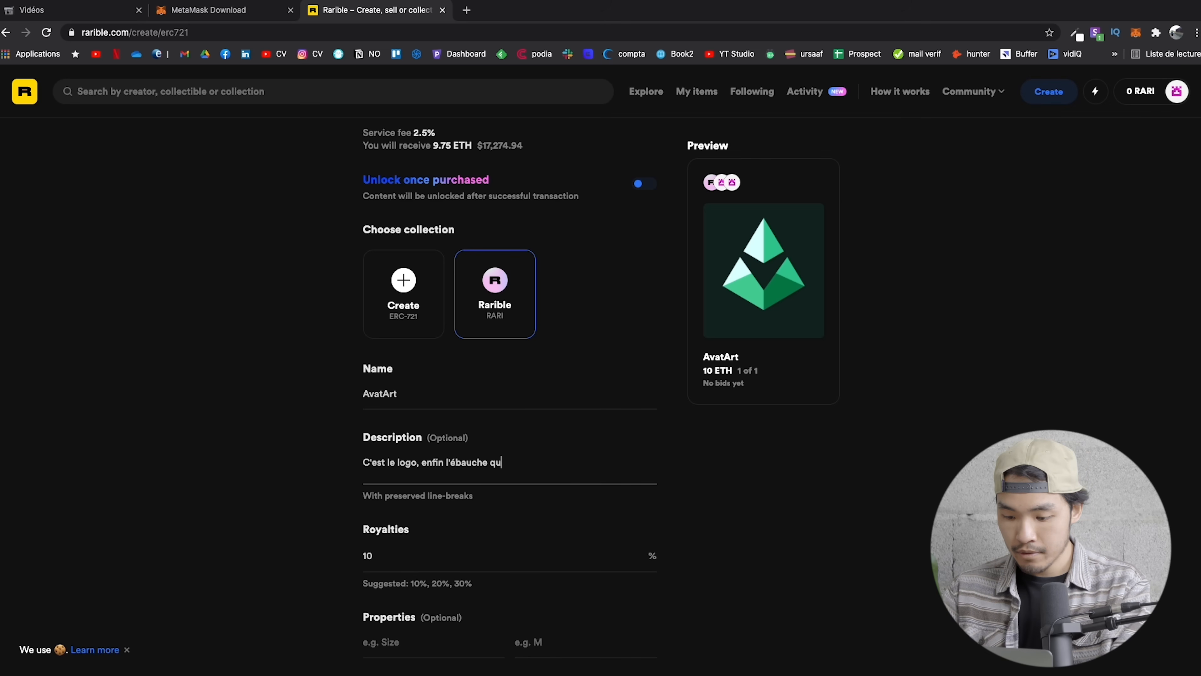
pyautogui.write('i a pris 10s à faire')
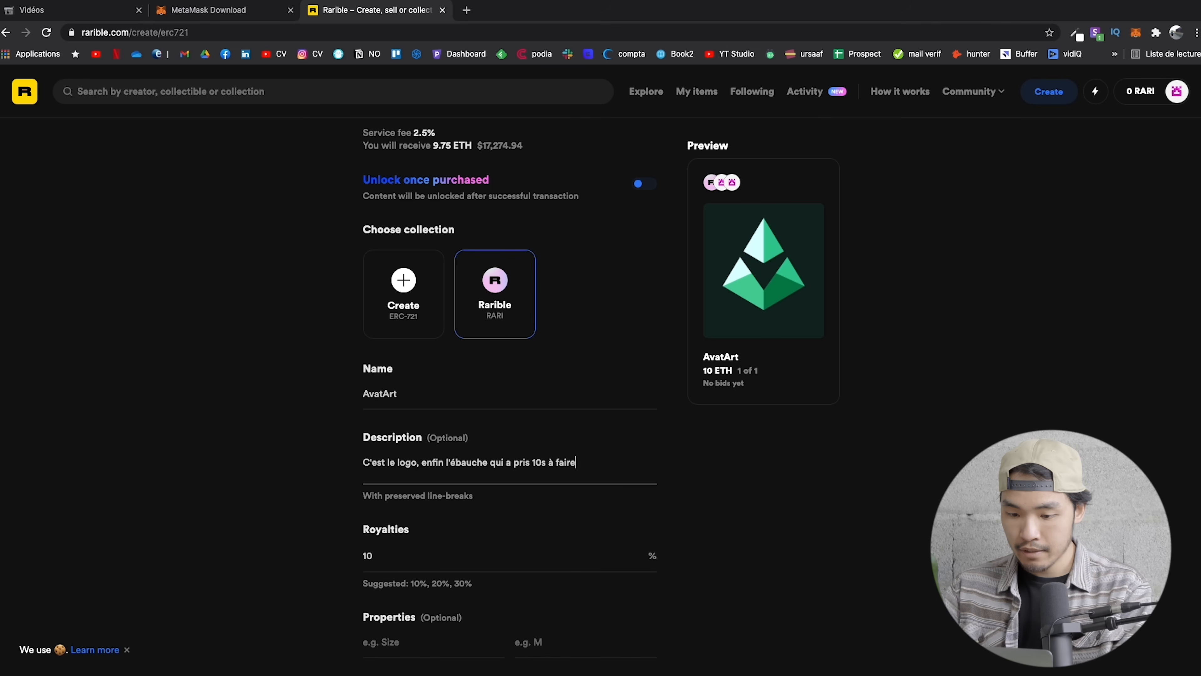
pyautogui.write(' de Av')
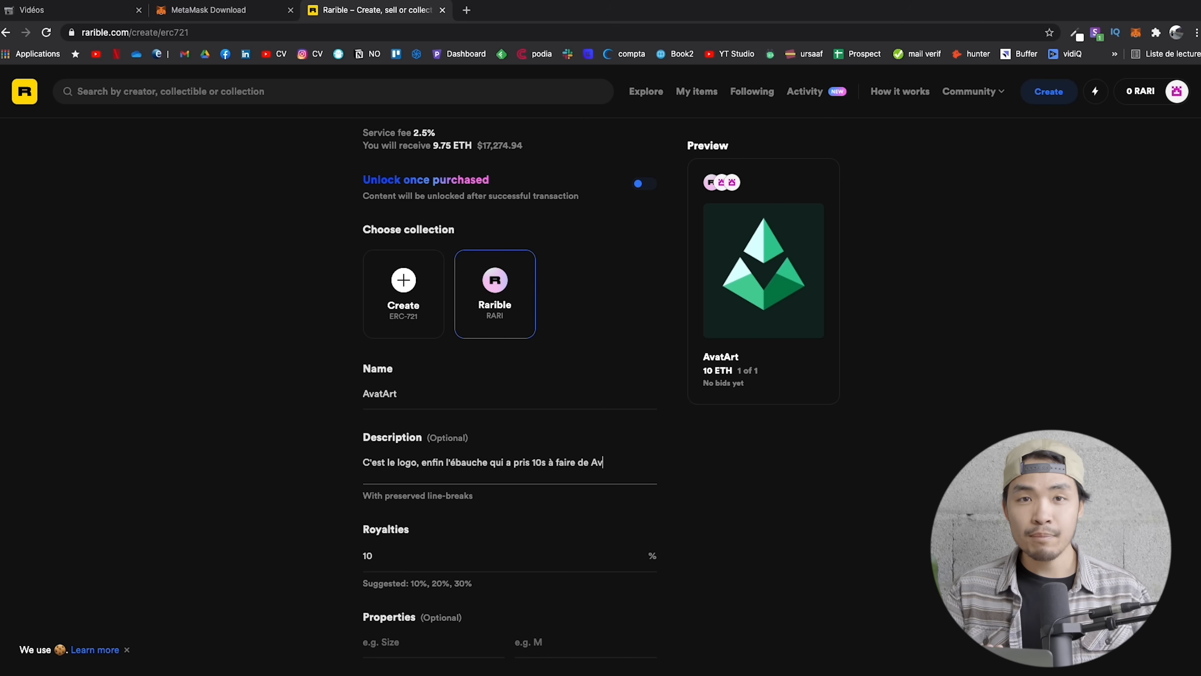
pyautogui.write('atArt.')
# Set the collectible's royalties to 10%.
pyautogui.scroll(-2, 804, 516)
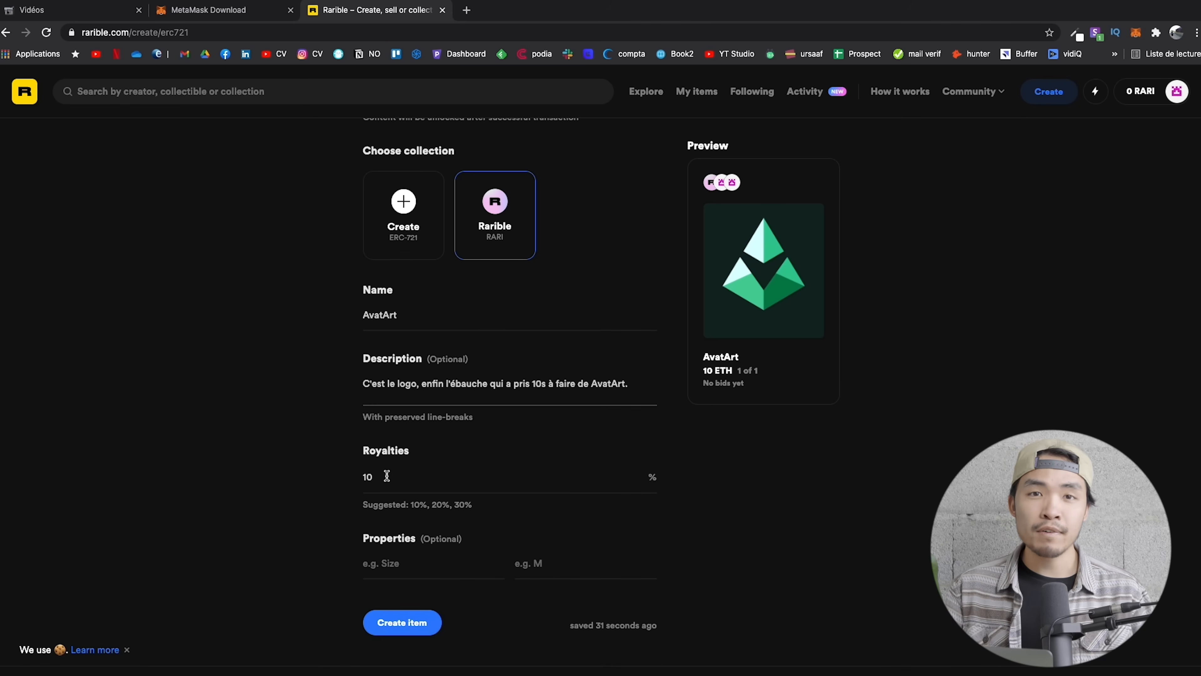
pyautogui.moveTo(360, 458); pyautogui.dragTo(422, 452)
pyautogui.click(460, 470)
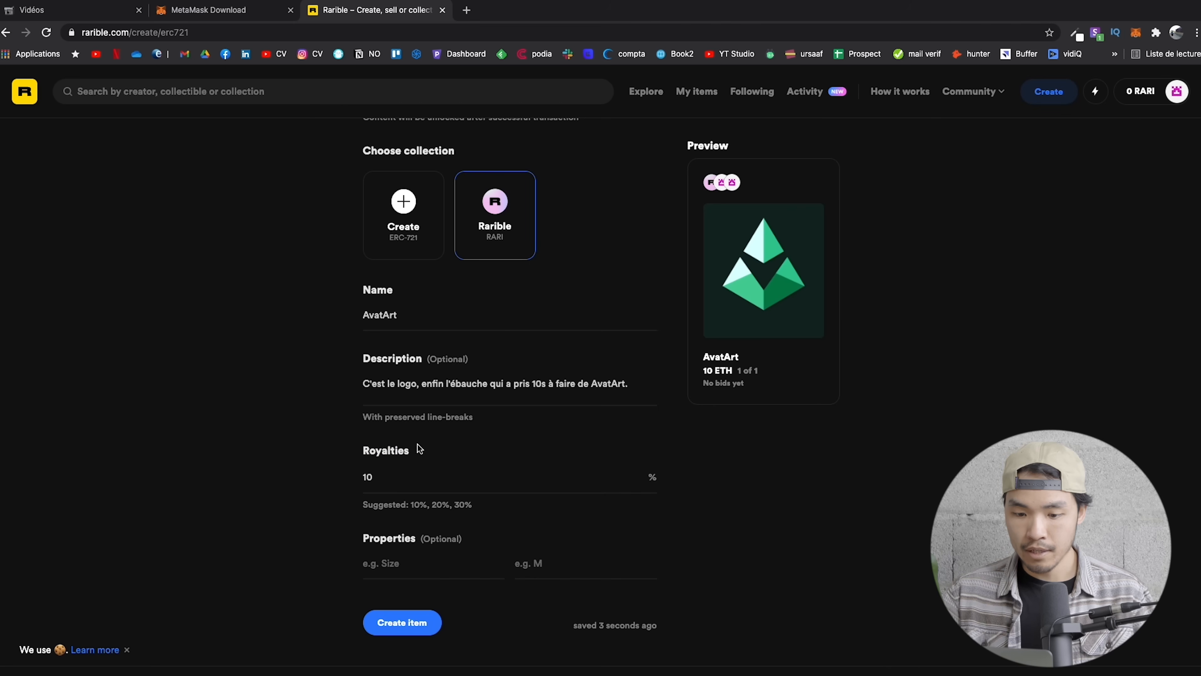
pyautogui.scroll(-1, 372, 494)
pyautogui.click(381, 422)
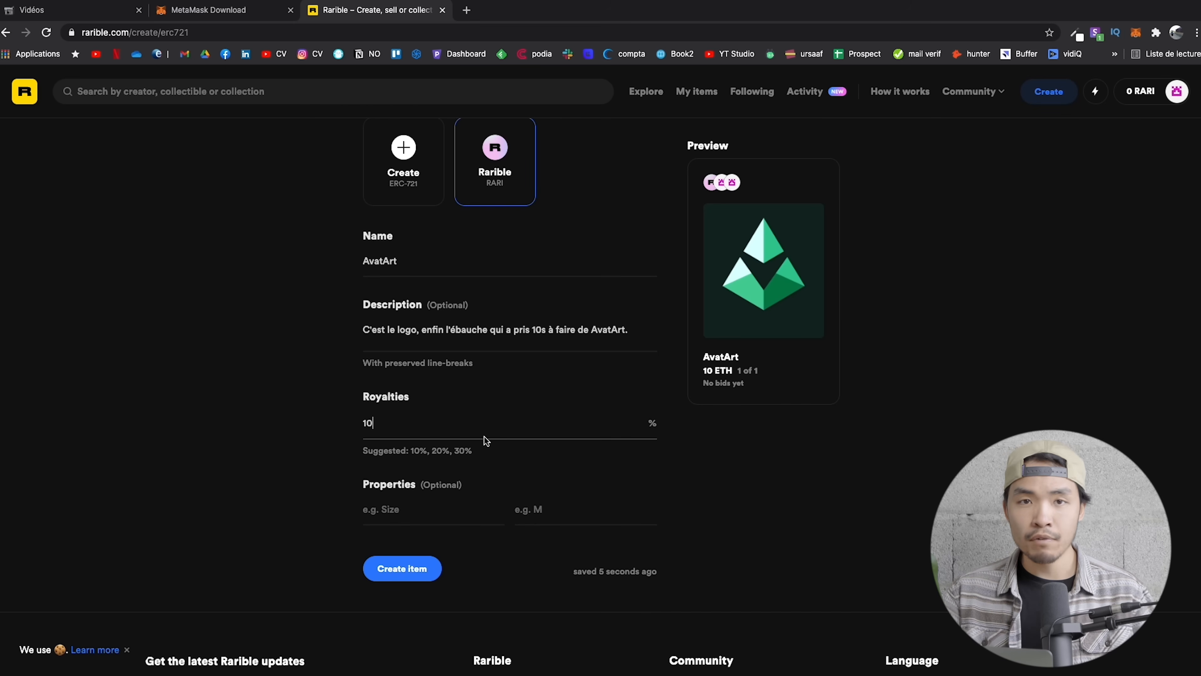
pyautogui.press('BackSpace')
pyautogui.press('BackSpace')
pyautogui.write('10')
pyautogui.click(765, 463)
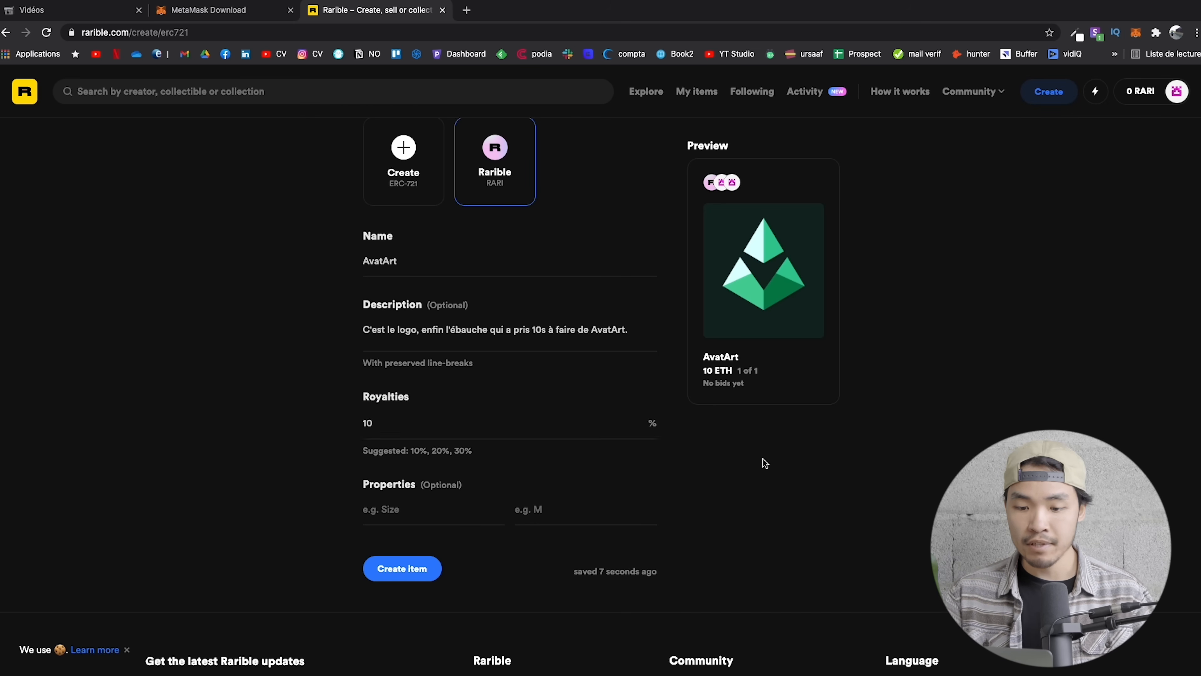
# Submit the completed AvatArt collectible form to create the item and request wallet approval.
pyautogui.scroll(-1, 390, 478)
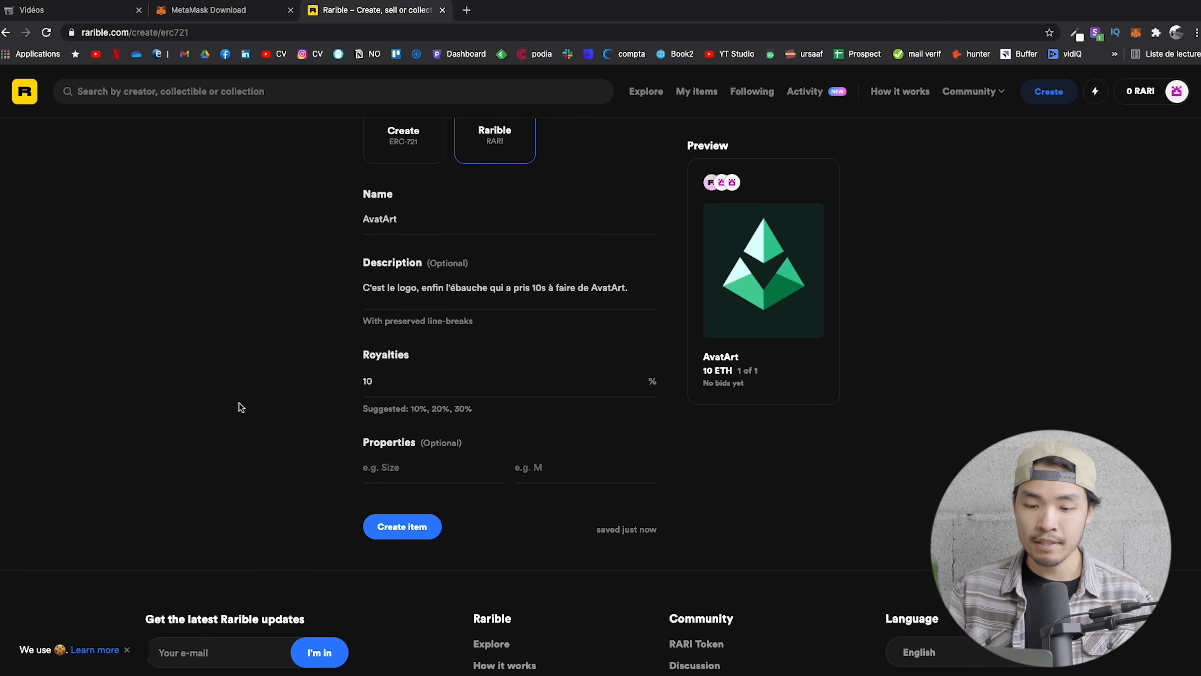
pyautogui.scroll(1, 239, 402)
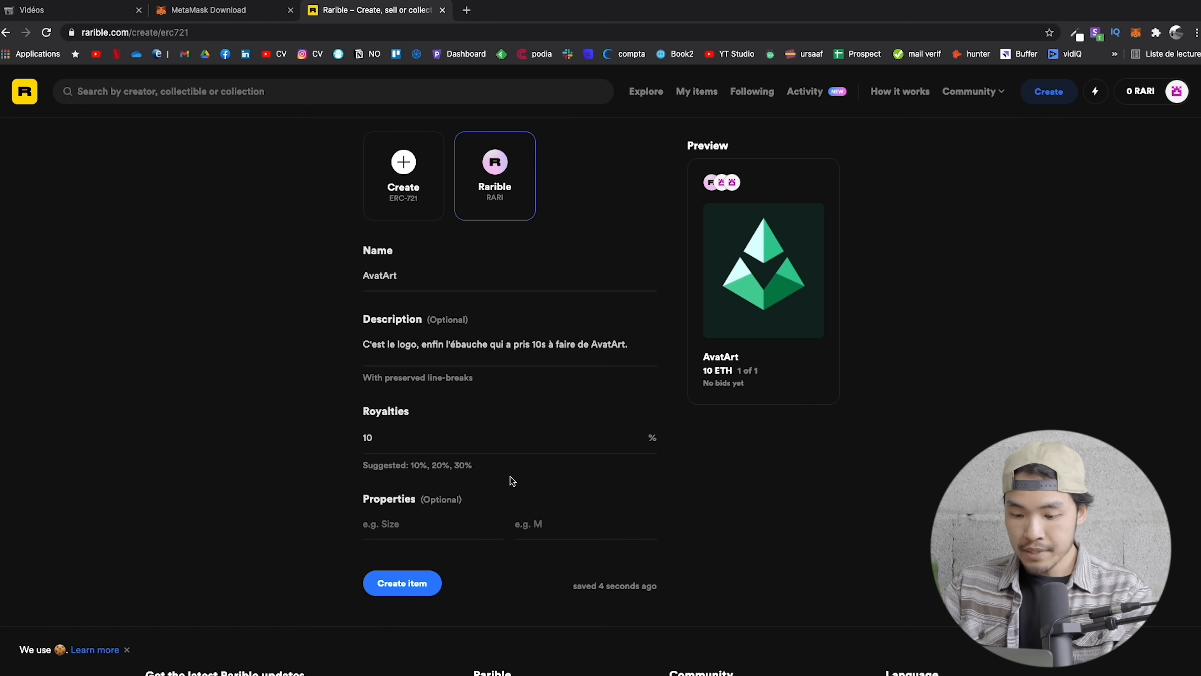
pyautogui.scroll(-1, 335, 563)
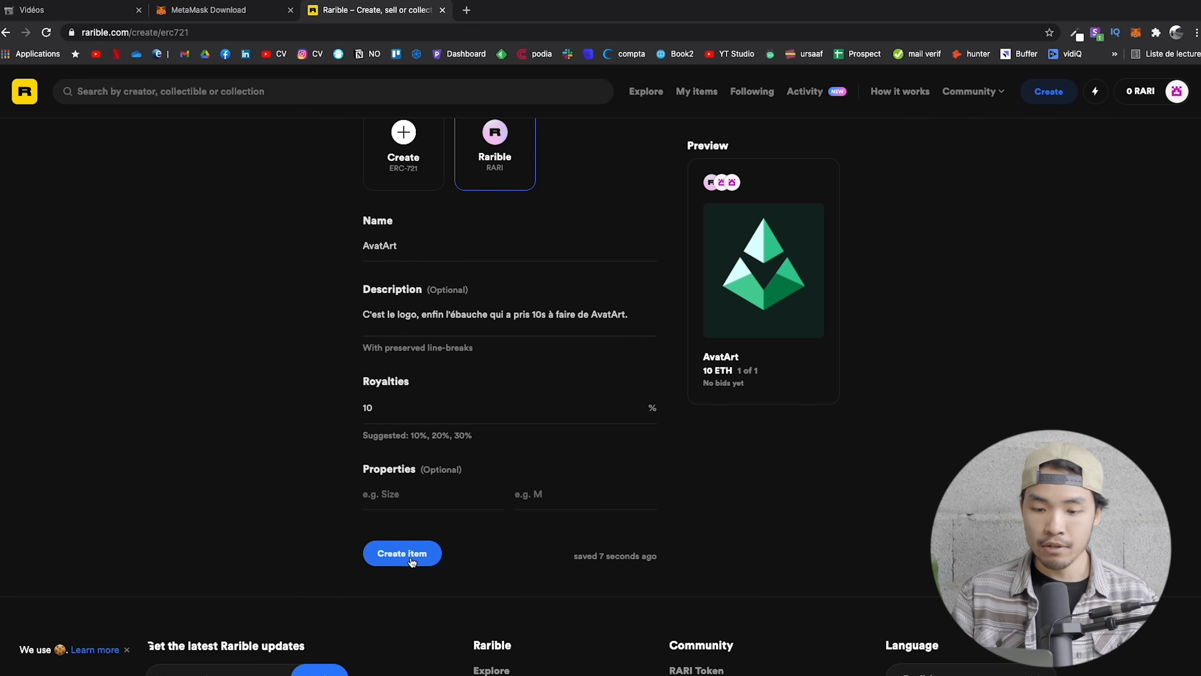
pyautogui.scroll(1, 412, 562)
pyautogui.scroll(-2, 267, 476)
pyautogui.click(419, 538)
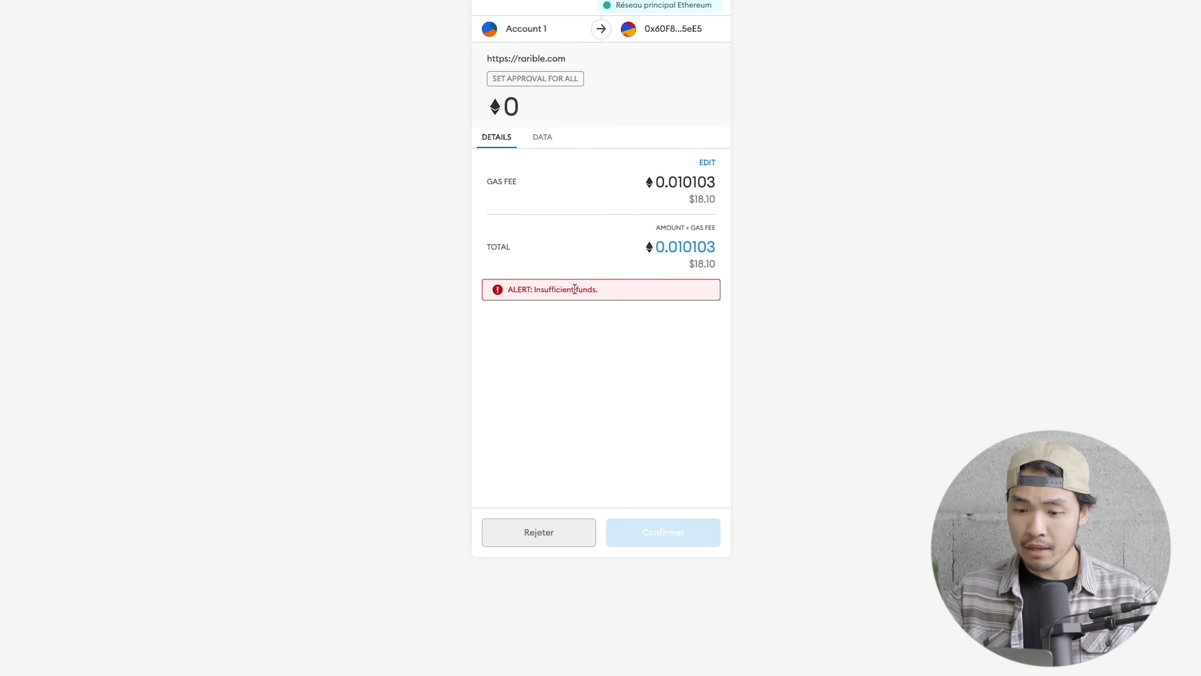
# Highlight the gas fee labels in the wallet's approval request to examine the transaction cost.
pyautogui.moveTo(716, 228); pyautogui.dragTo(687, 227)
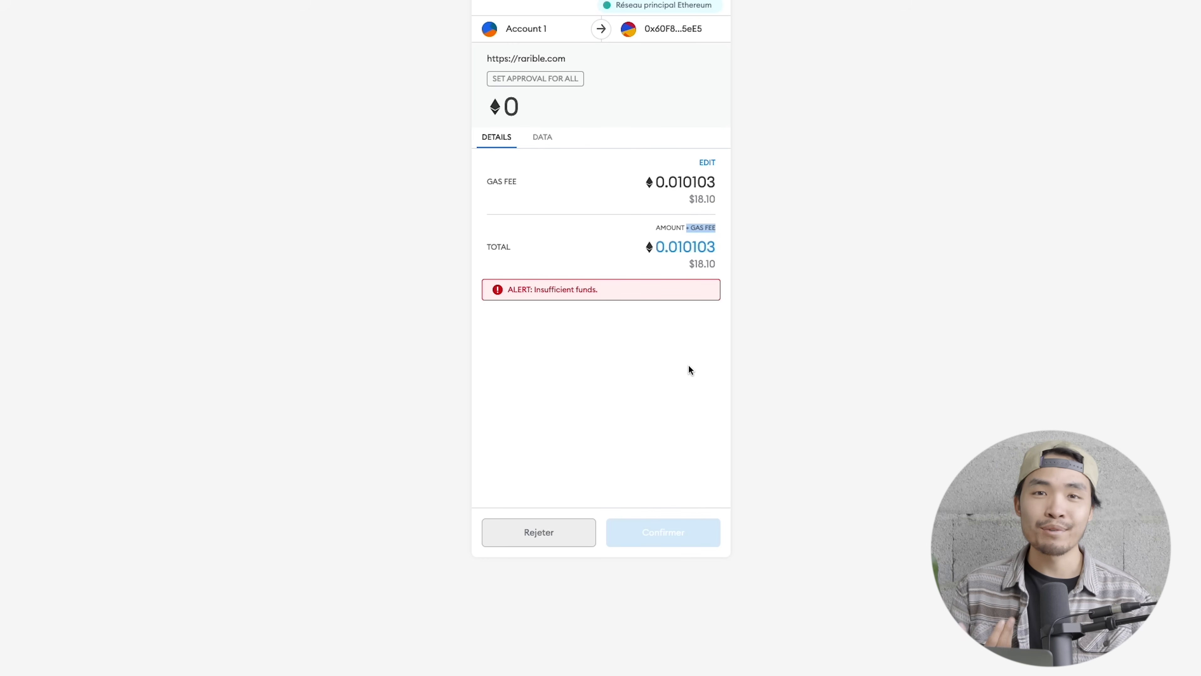
pyautogui.moveTo(517, 180); pyautogui.dragTo(486, 179)
pyautogui.click(485, 180)
# Highlight the Sign sell order stage to examine it, and close the Follow steps dialog to return to the collectible form.
pyautogui.moveTo(539, 456); pyautogui.dragTo(683, 474)
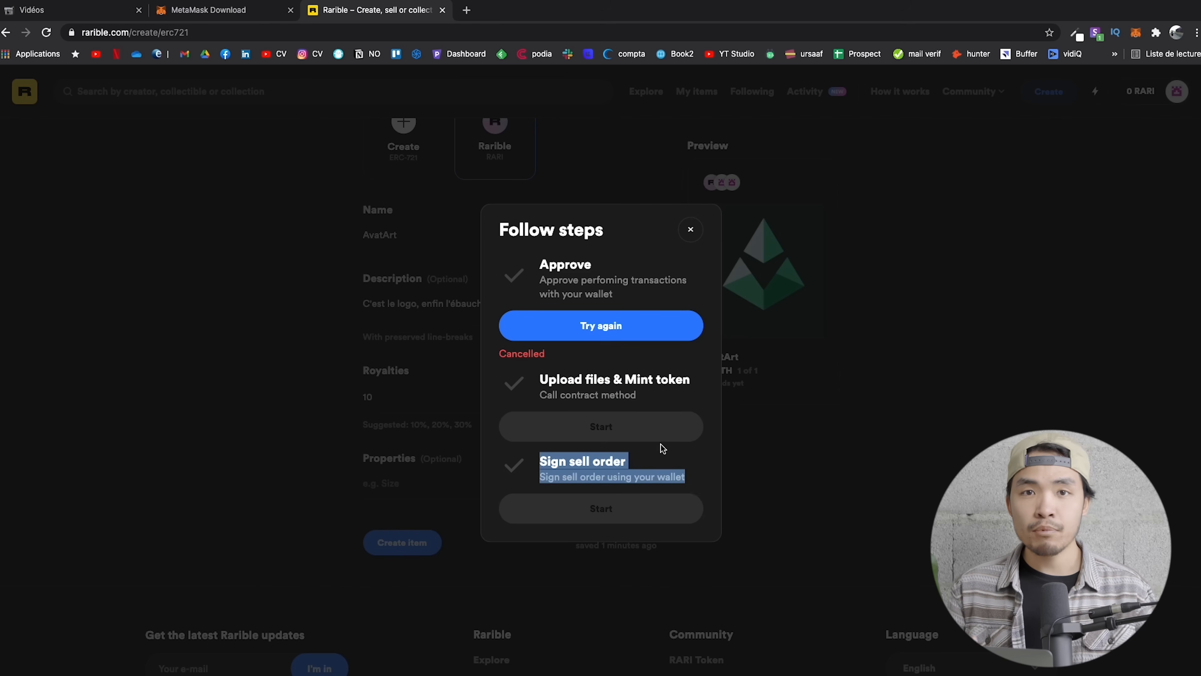
pyautogui.click(636, 358)
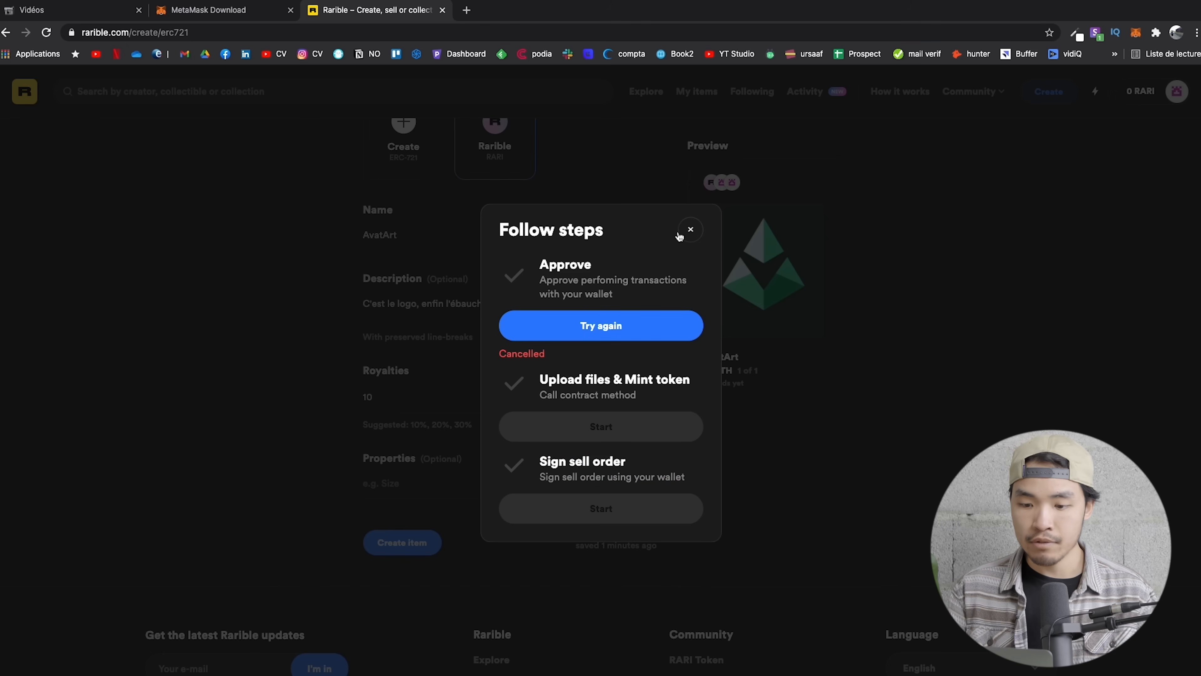
pyautogui.click(690, 232)
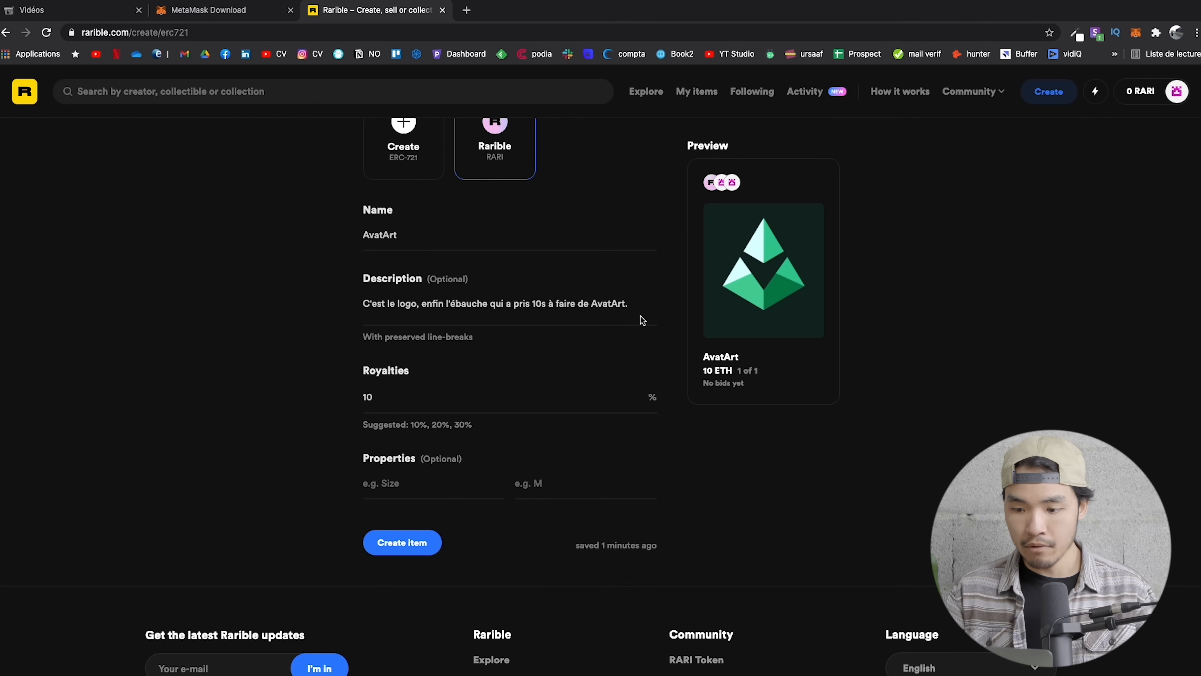
pyautogui.scroll(15, 569, 316)
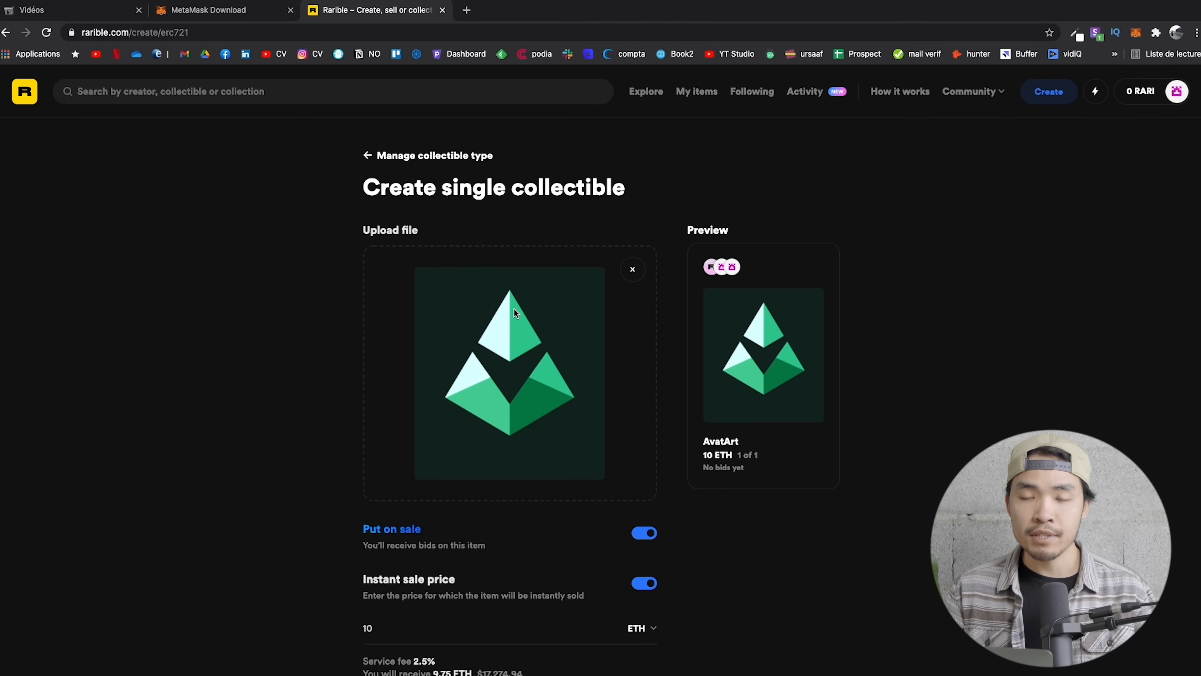